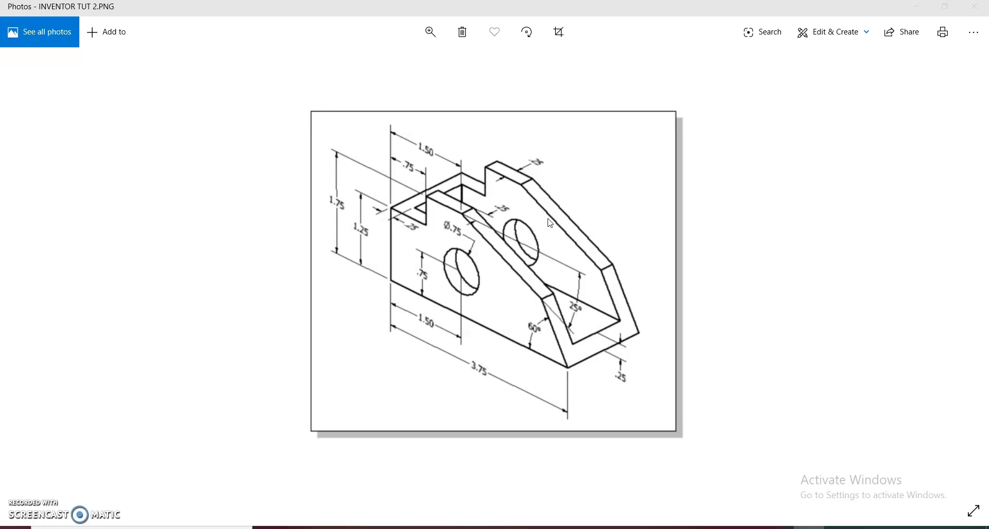
- Switch from the reference drawing to Autodesk Inventor and create a new part
click(747, 525)
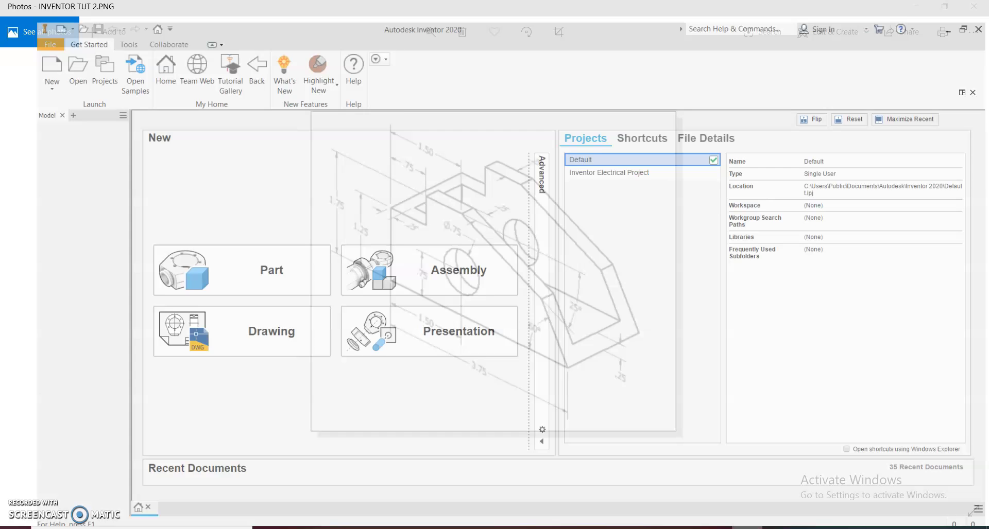
click(216, 240)
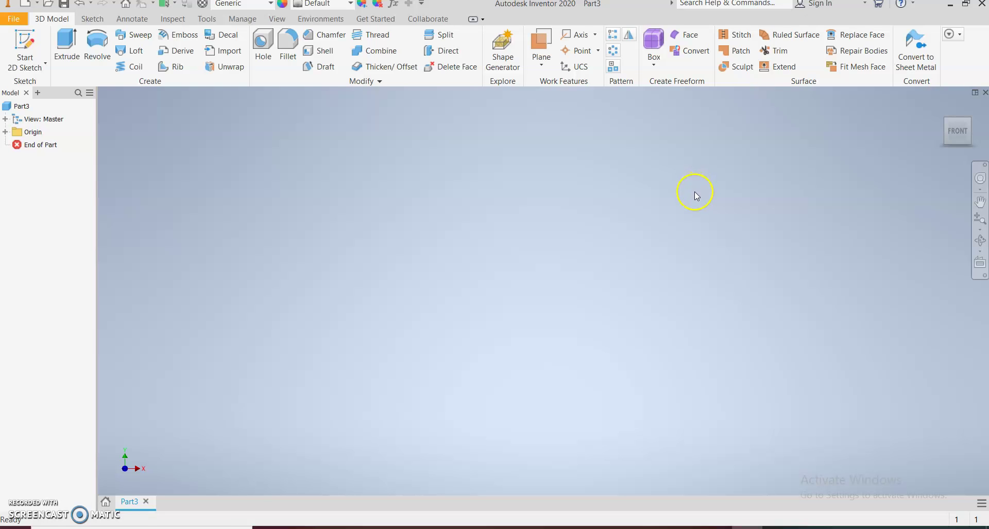
click(25, 49)
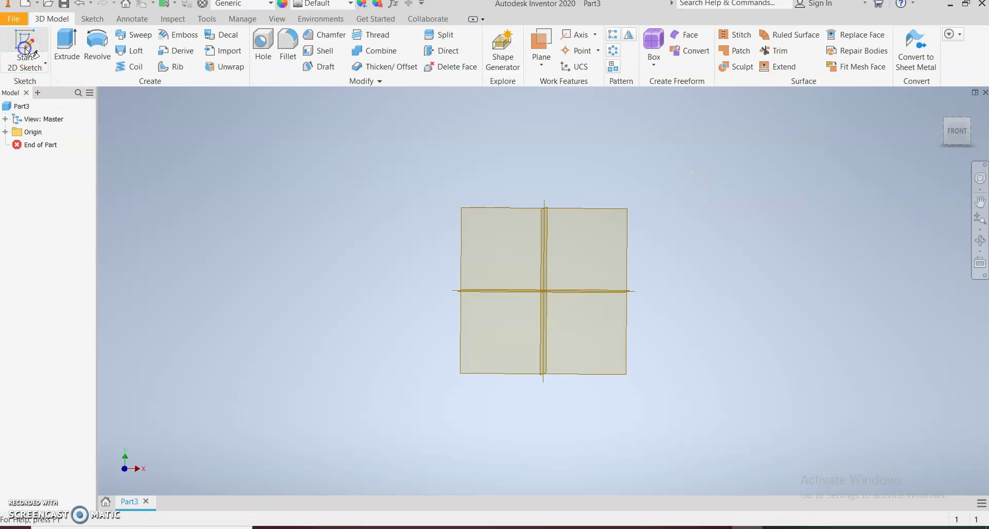
click(471, 162)
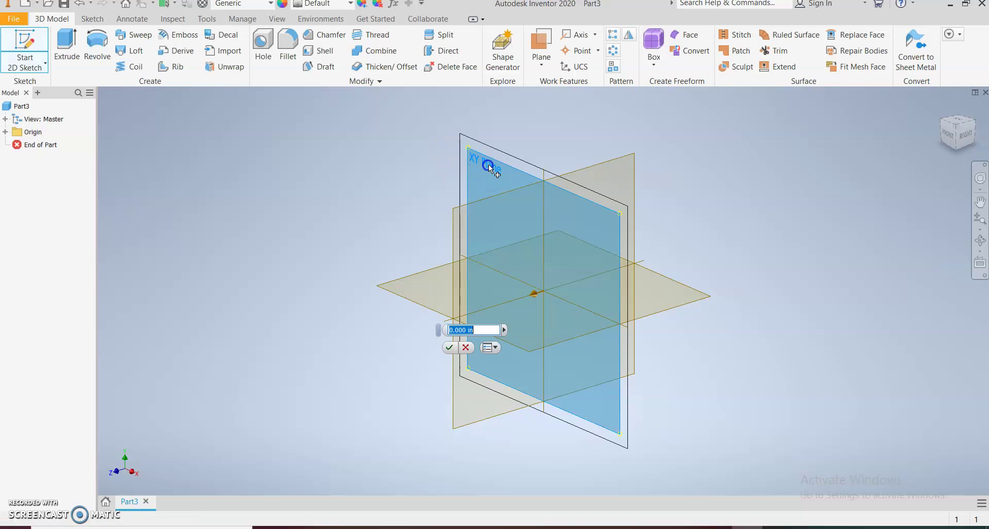
click(493, 177)
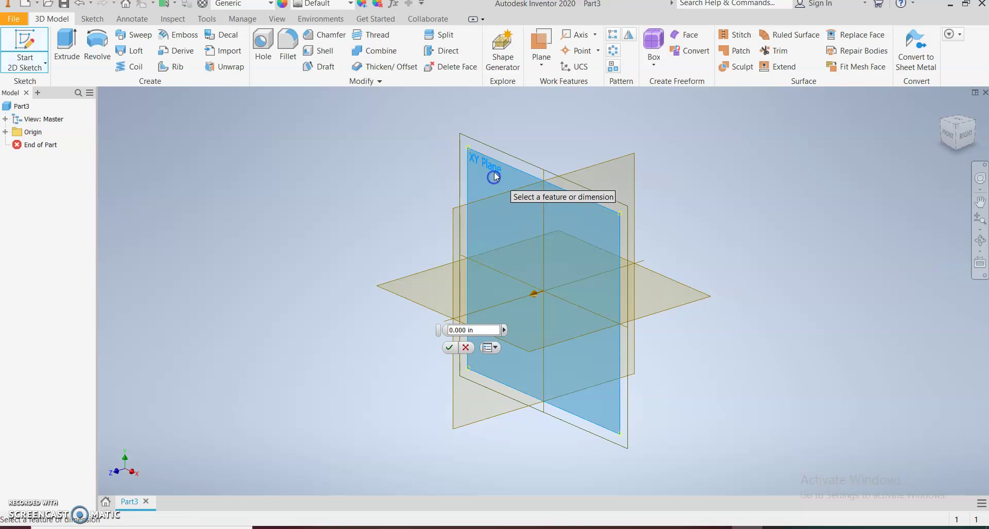
click(465, 348)
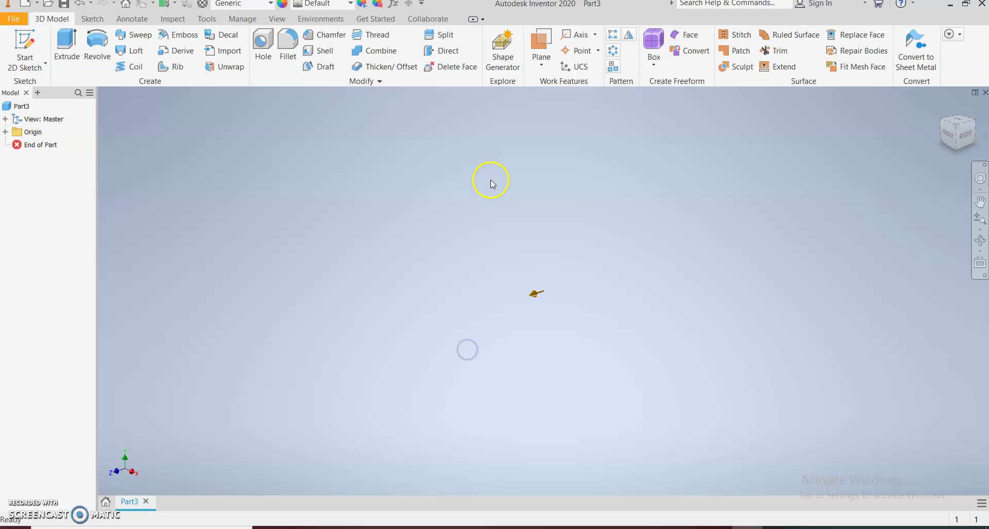
- Start a 2D sketch on the XY plane and draw a rectangle about 0.4 by 0.22 in from the origin
click(40, 51)
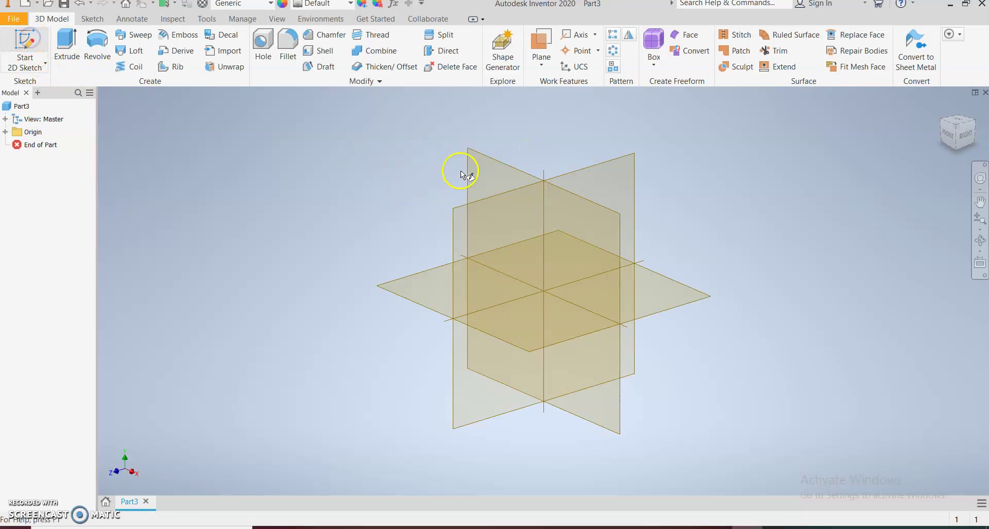
click(472, 163)
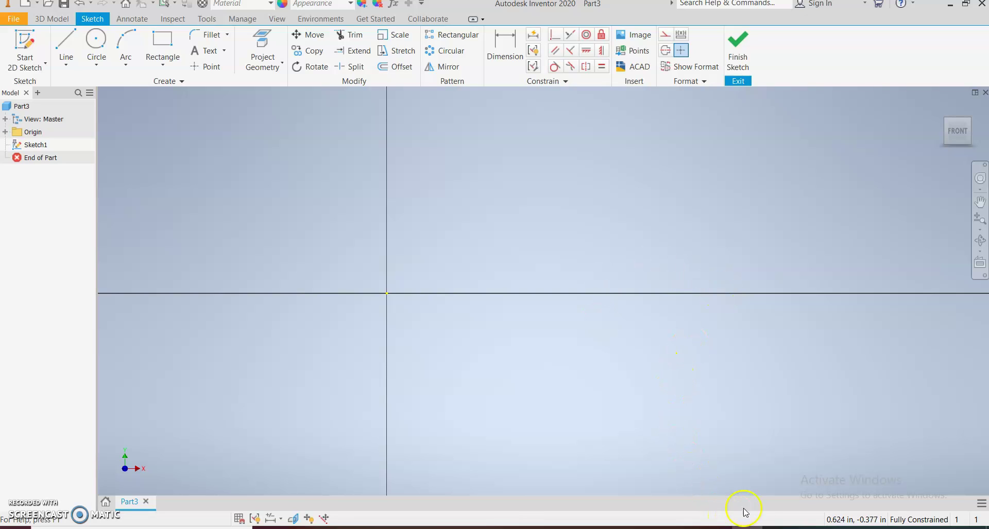
key(alt+Tab)
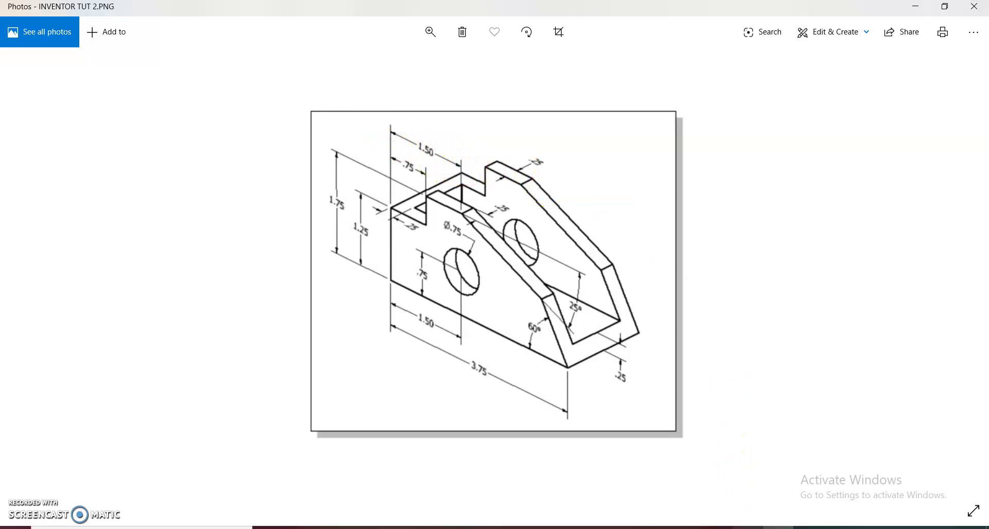
click(749, 485)
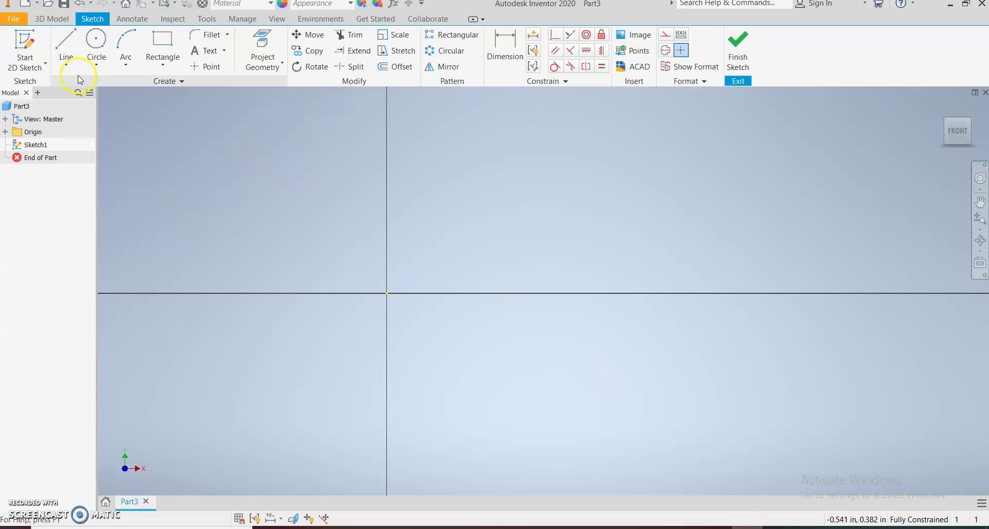
click(155, 38)
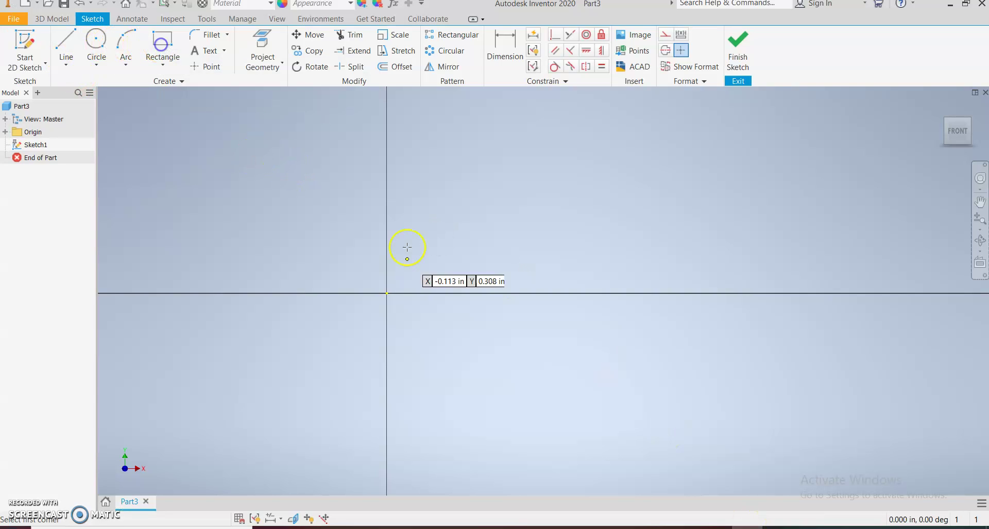
click(386, 294)
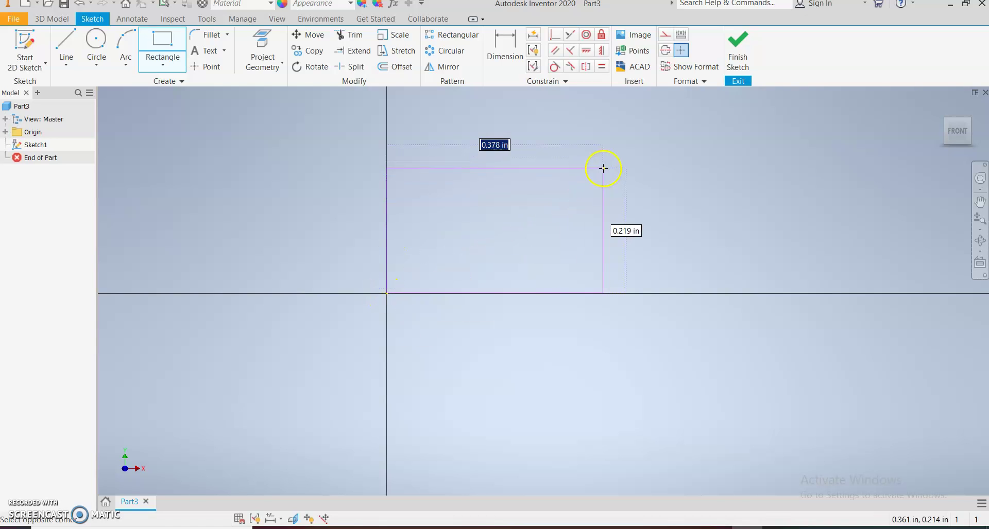
click(612, 168)
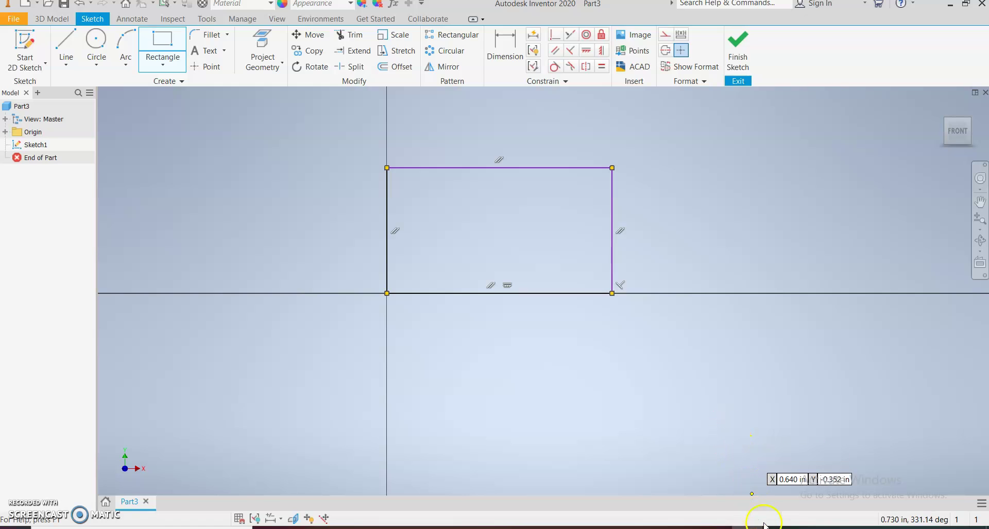
- Check the reference drawing in Photos and dimension the rectangle's height to 1.75 in
key(alt+Tab)
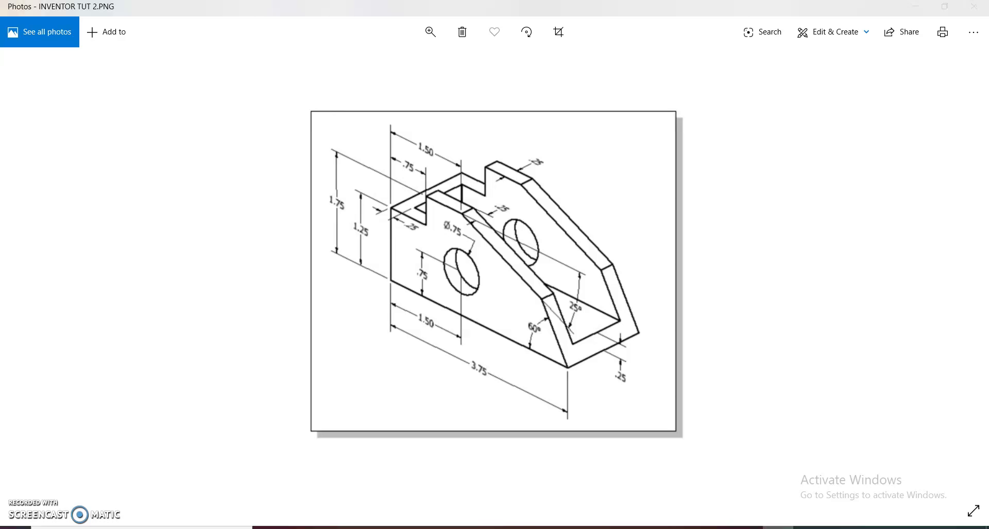
key(alt+Tab)
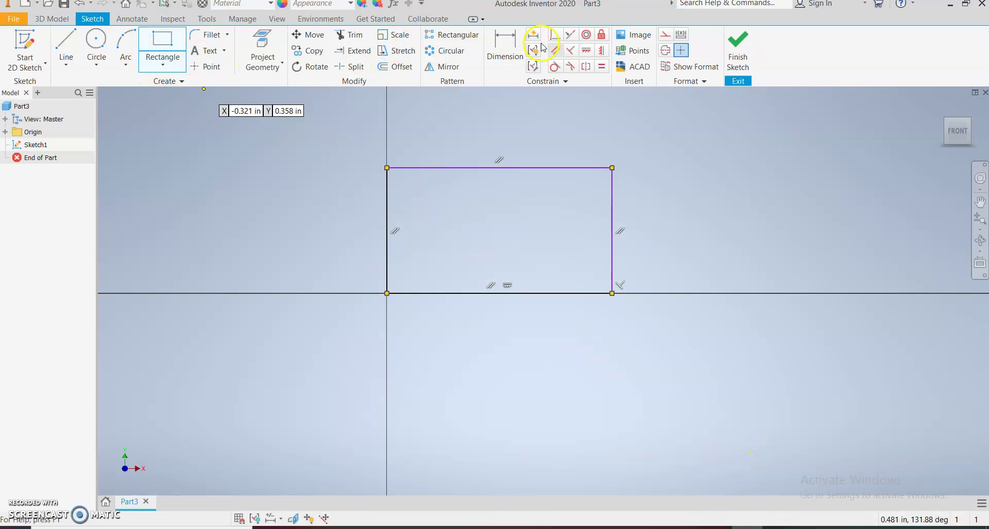
click(505, 49)
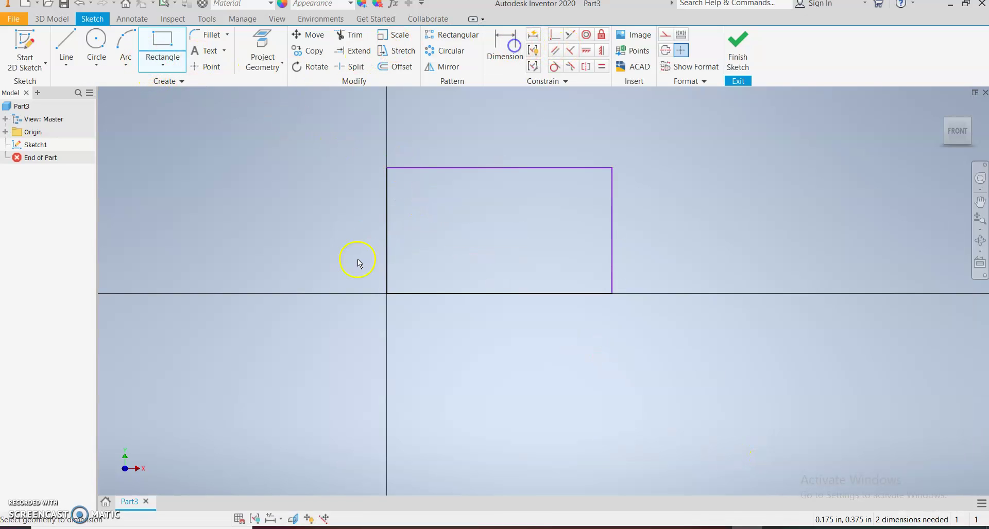
click(428, 168)
click(426, 294)
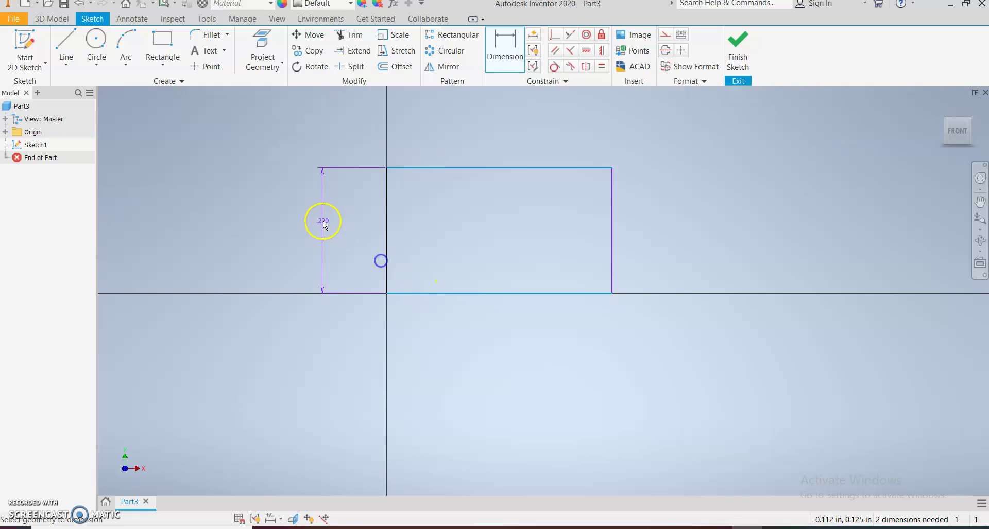
click(325, 225)
text(1.)
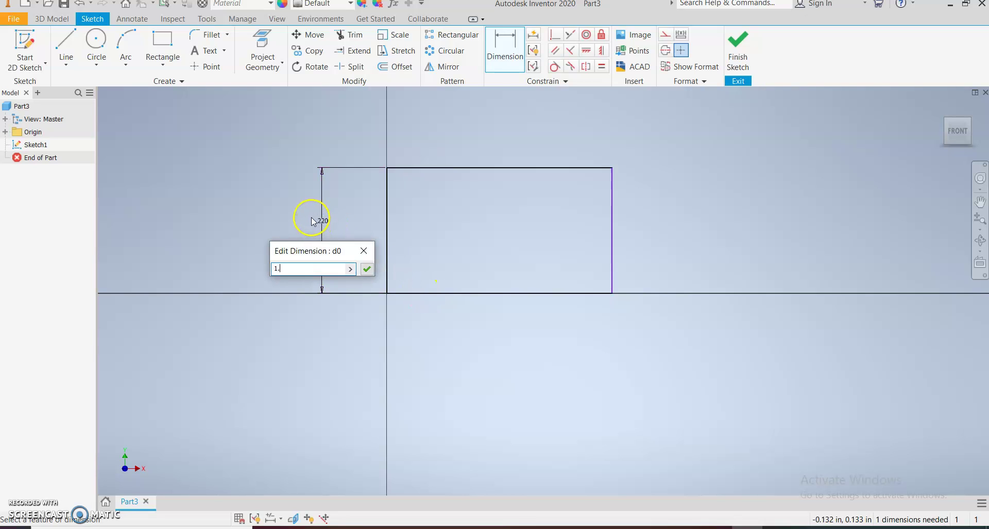
text(75)
key(Return)
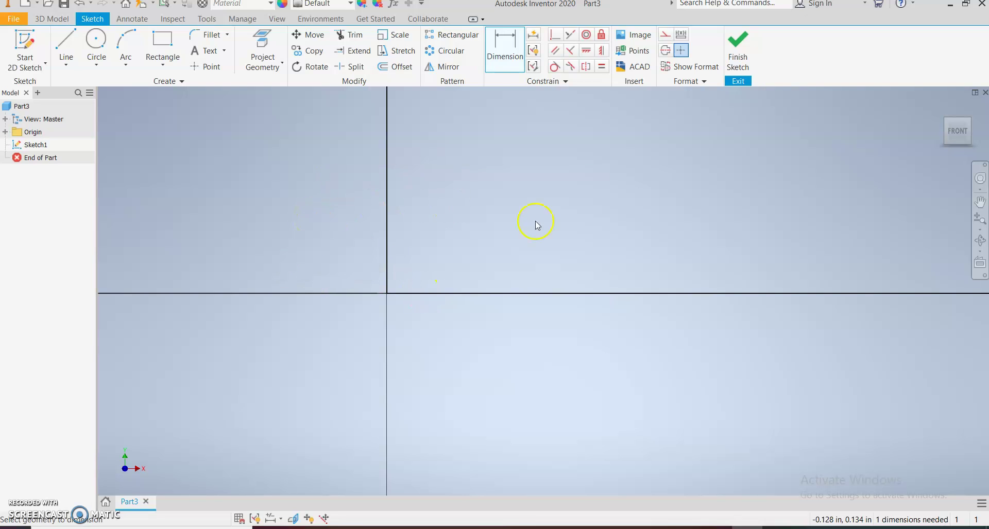
- Dimension the rectangle's width between its two vertical edges to 3.75 in
middle_drag(647, 179, 413, 236)
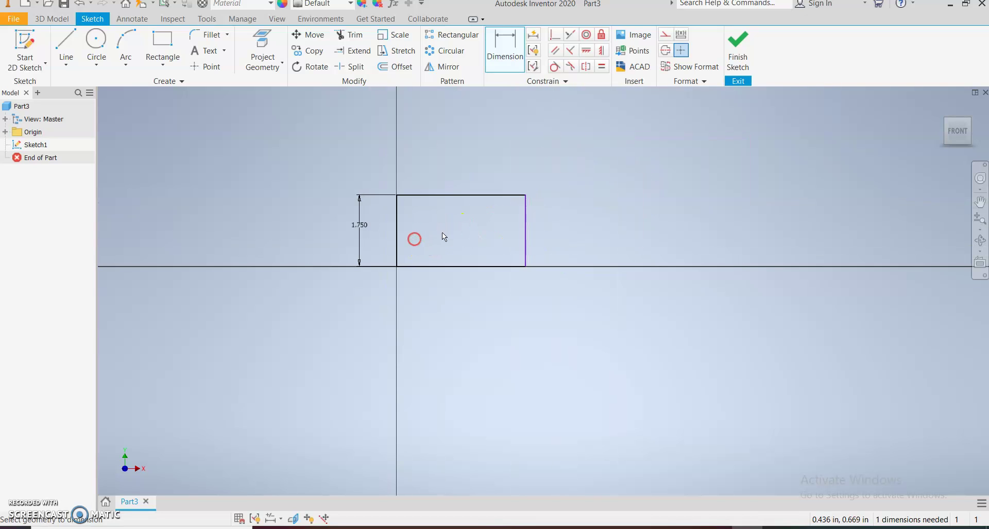
click(397, 238)
click(526, 252)
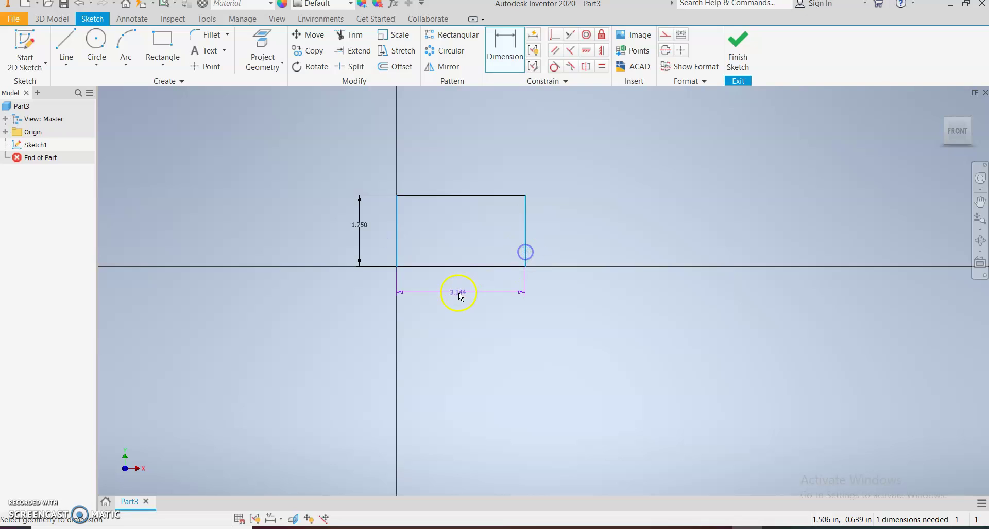
click(462, 289)
text(3.75)
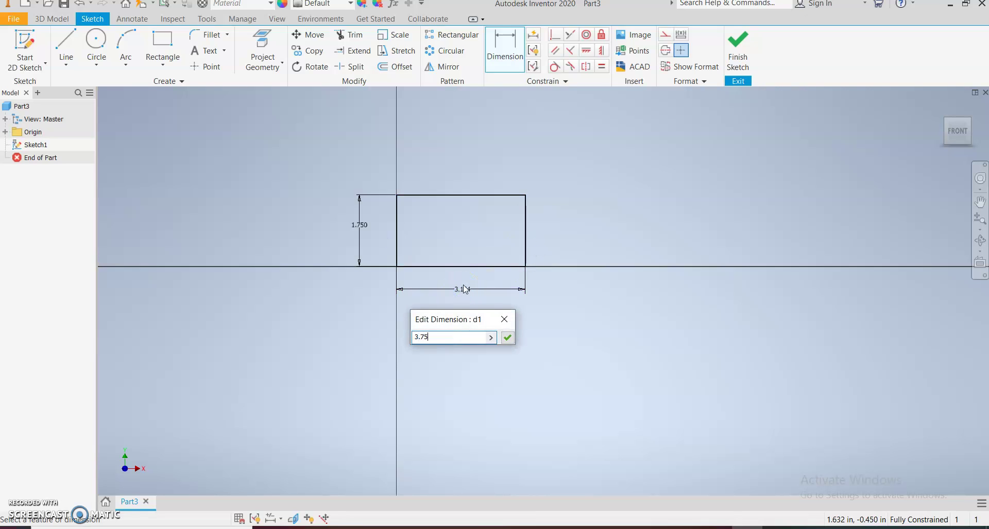
key(Return)
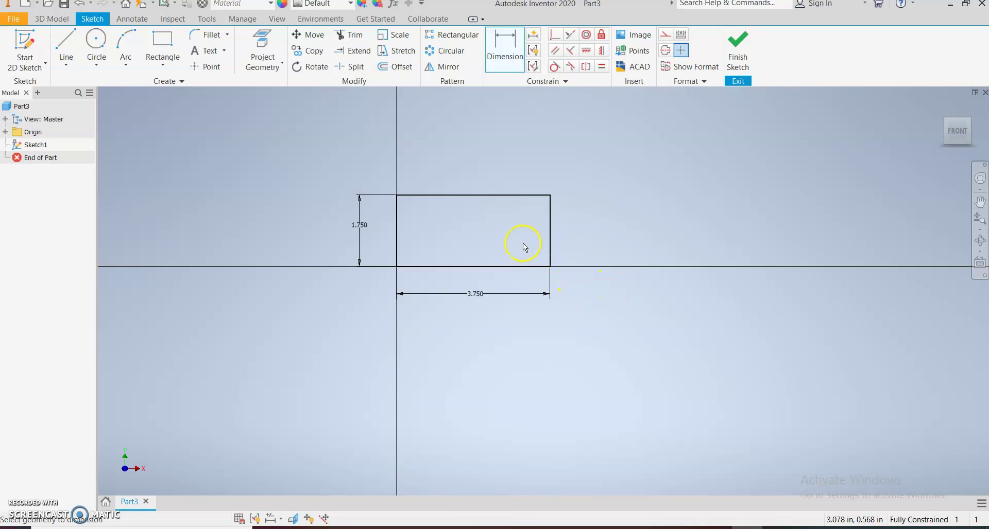
scroll(524, 248, up, 3)
scroll(475, 243, down, 3)
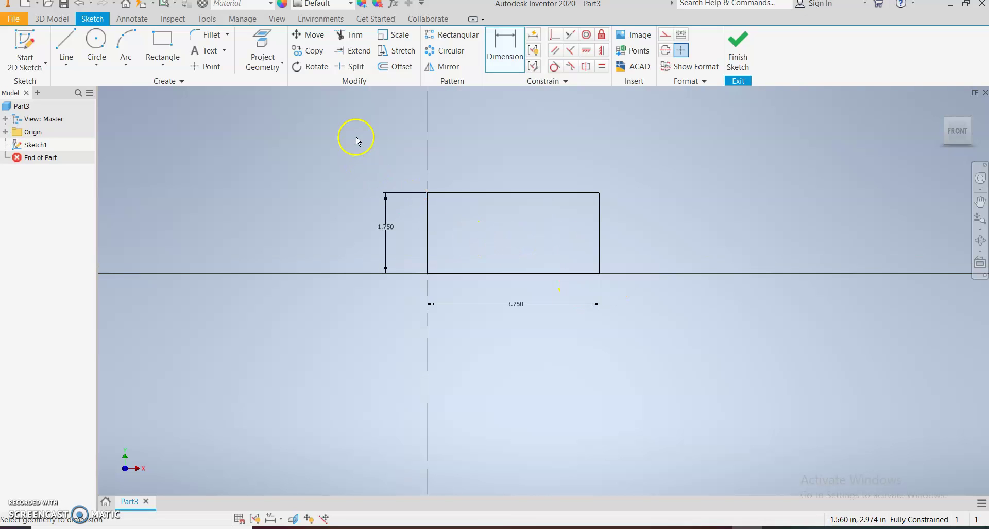
- Finish the sketch and extrude the rectangle 1.5 in in the flipped direction to form a solid block
click(746, 63)
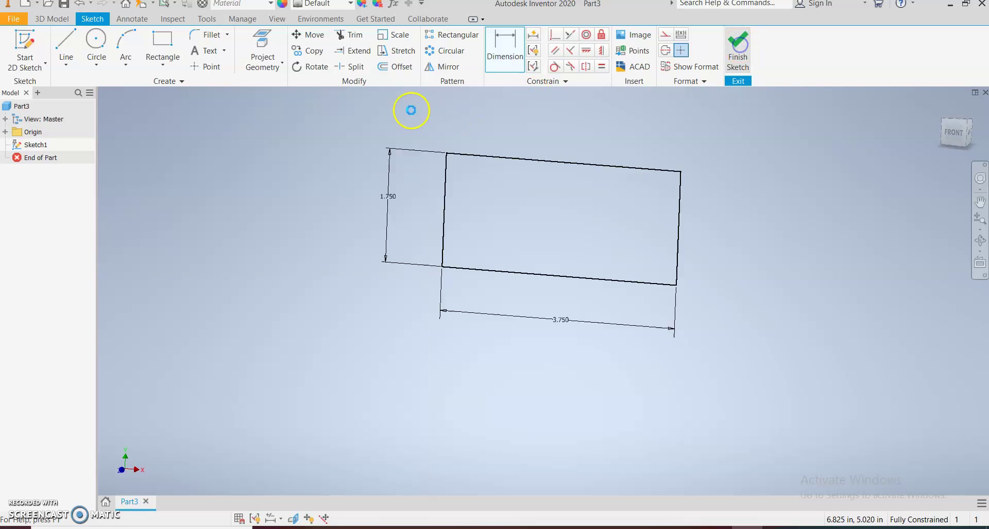
scroll(574, 203, up, 4)
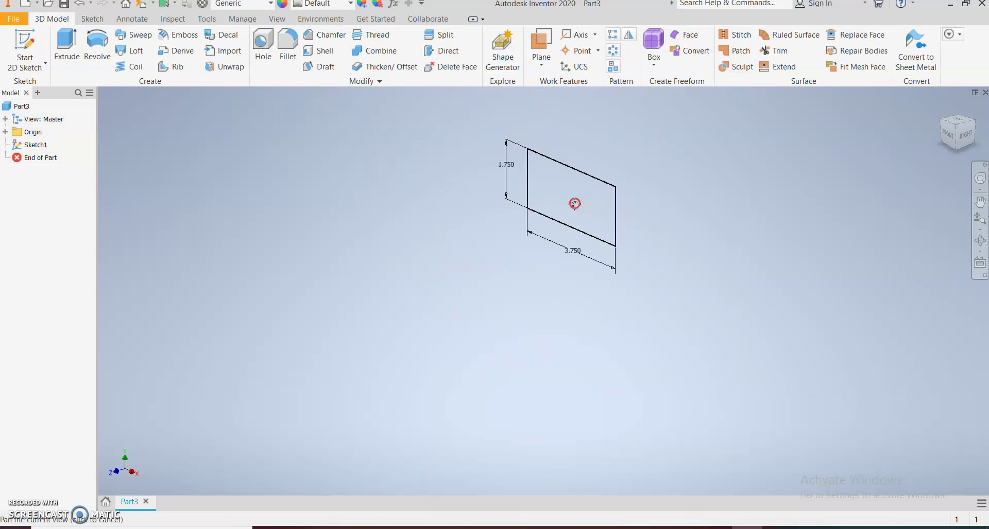
click(67, 46)
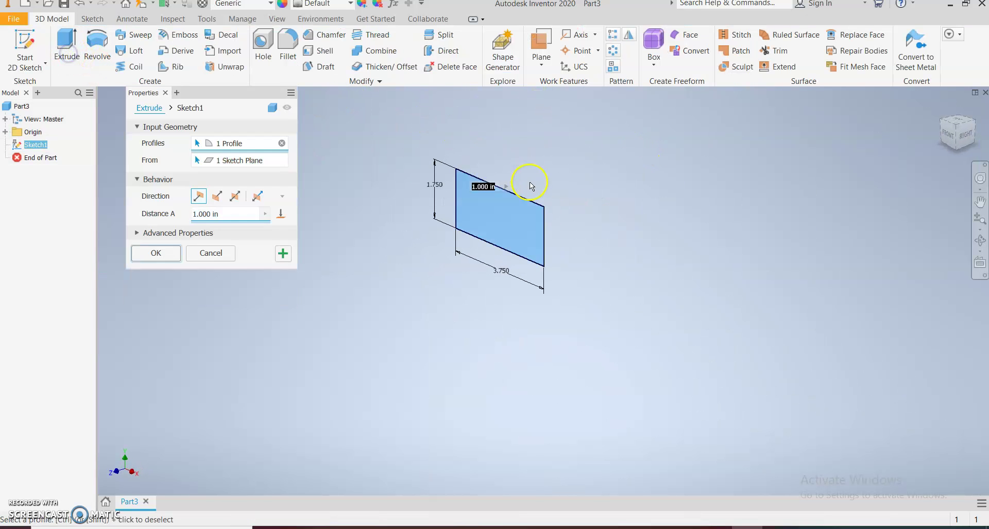
click(218, 204)
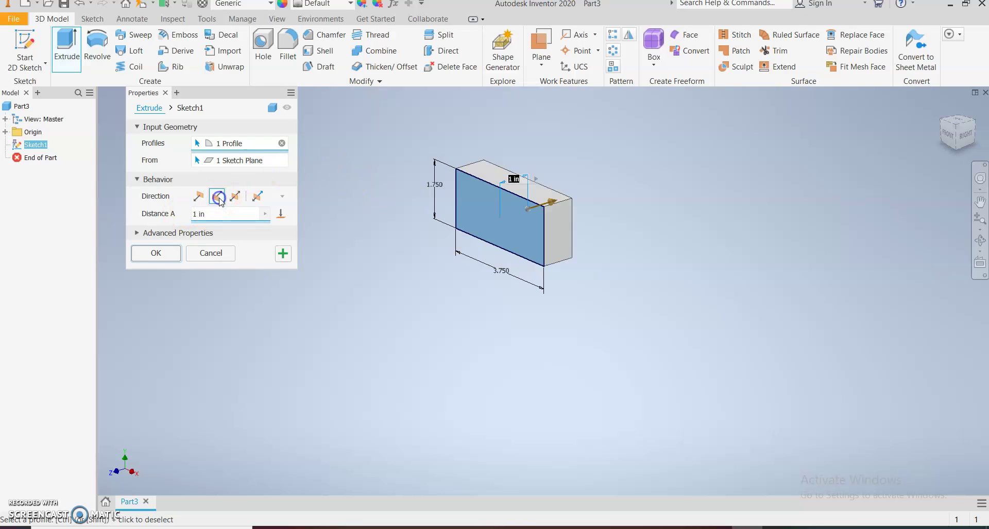
drag(216, 219, 182, 220)
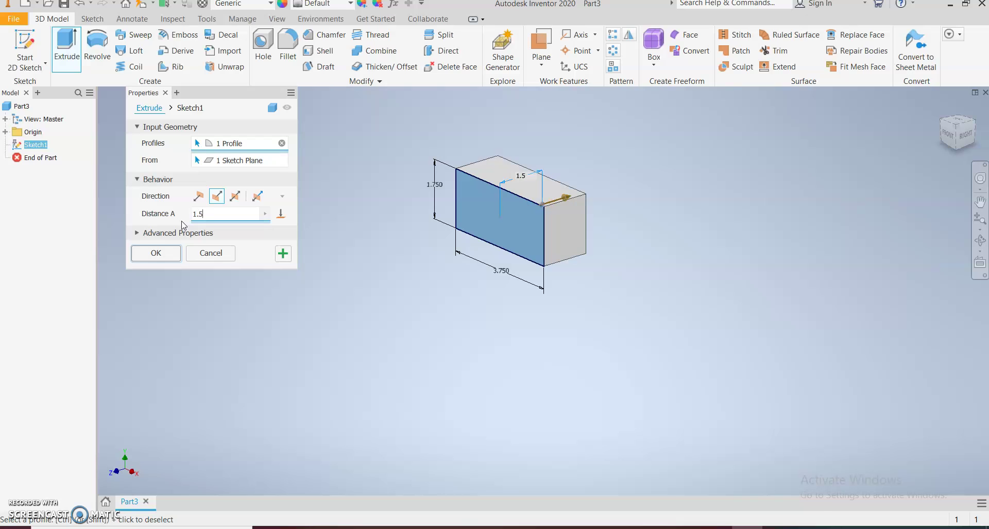
click(146, 252)
scroll(526, 209, up, 6)
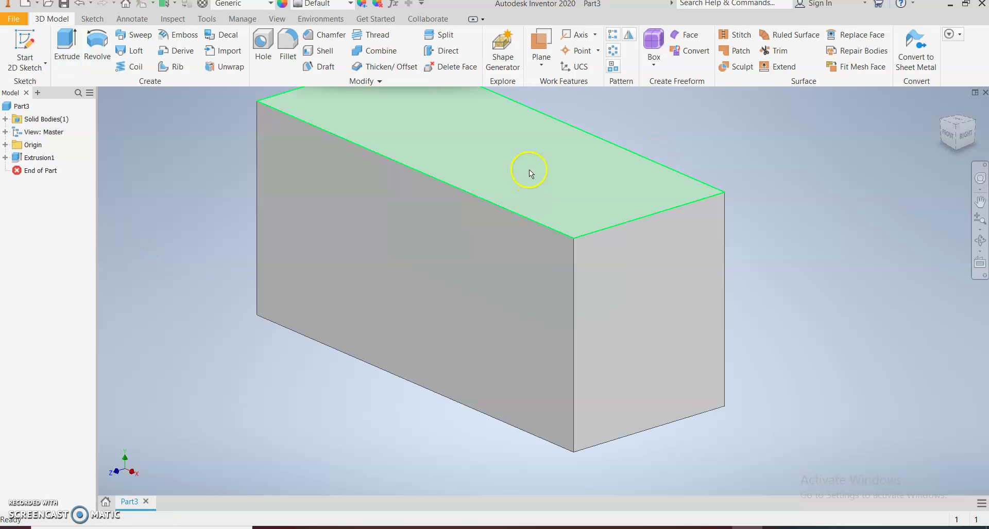
scroll(553, 214, down, 3)
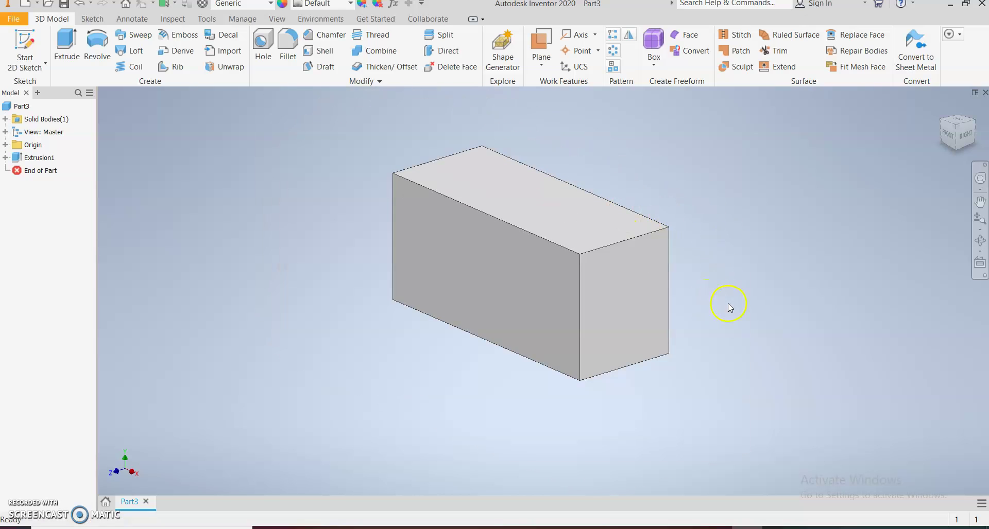
- Consult the reference drawing in Photos and start a new 2D sketch on the block's right end face
key(alt+Tab)
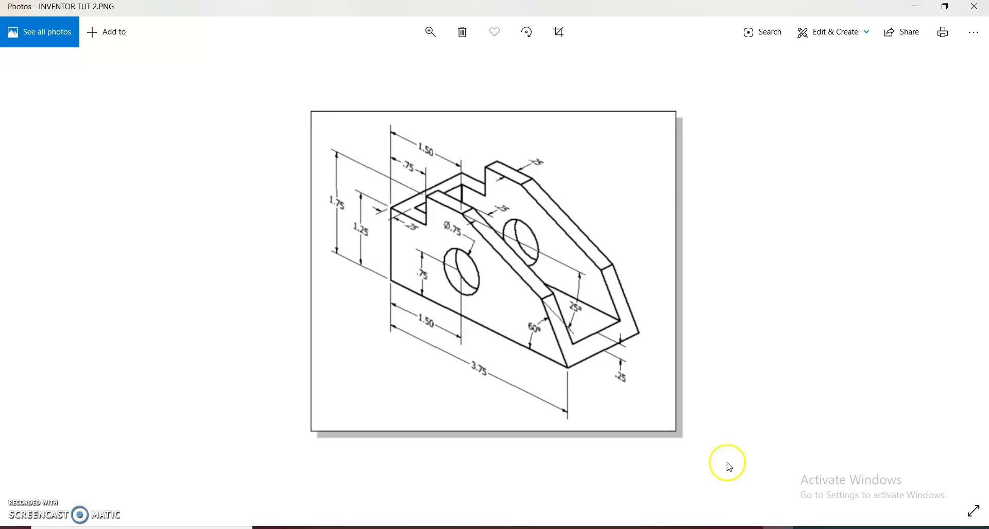
key(alt+Tab)
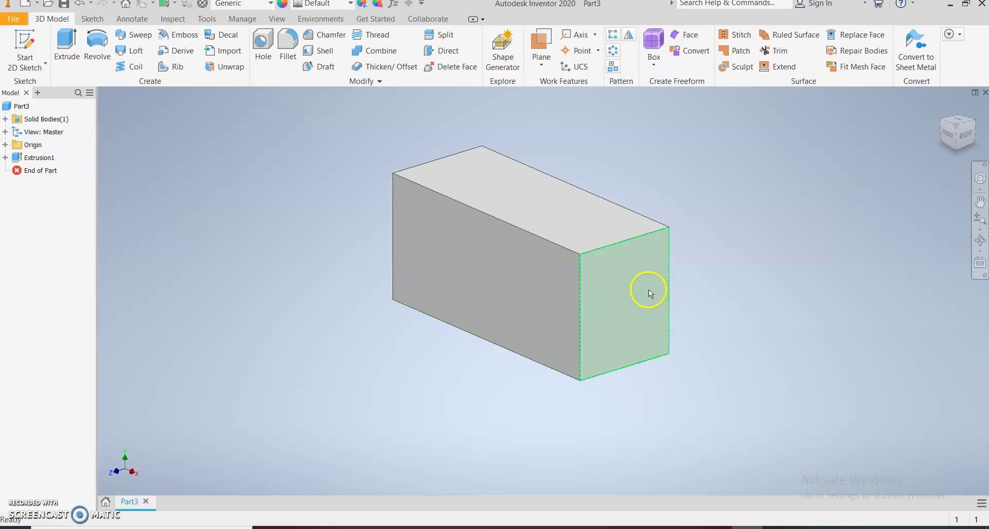
click(645, 288)
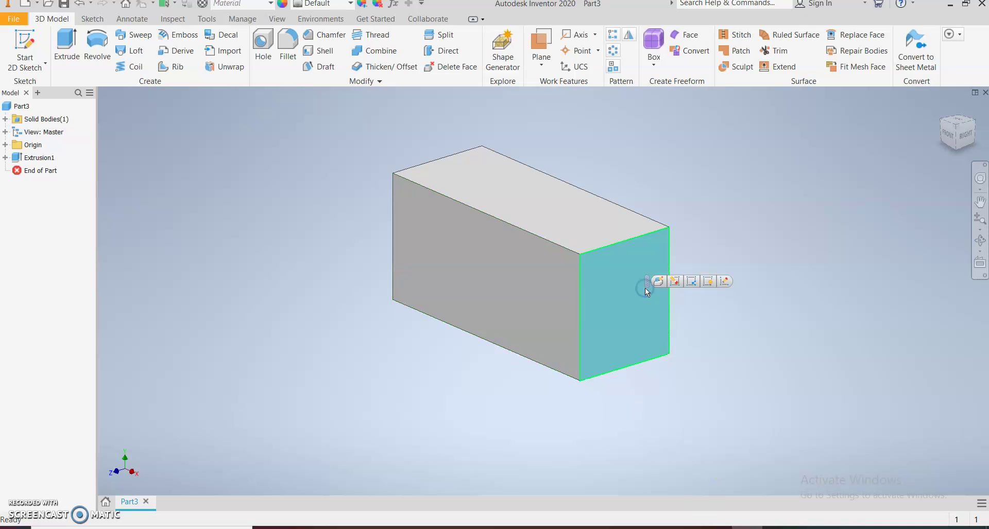
click(725, 282)
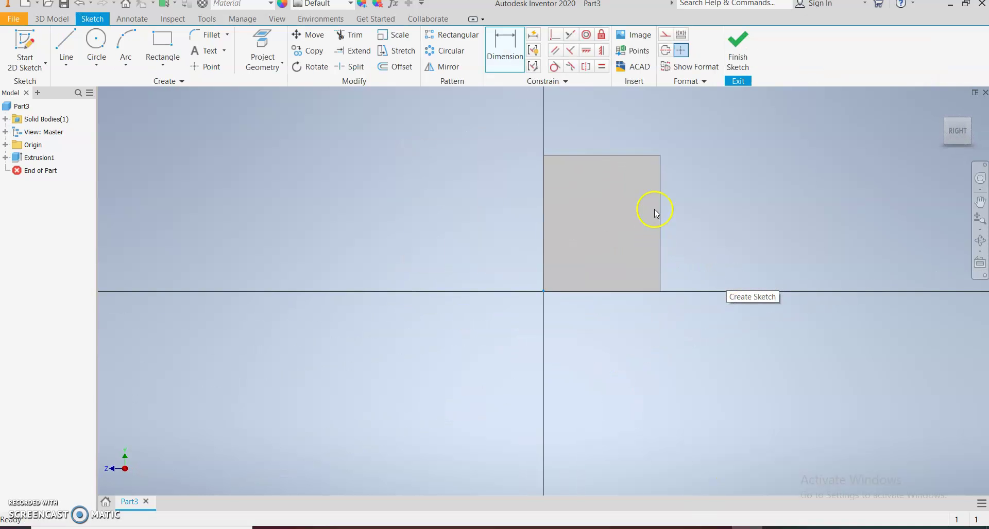
- Sketch a rectangle about 1.19 in wide inside the block's right end face, clear of all four edges
click(162, 49)
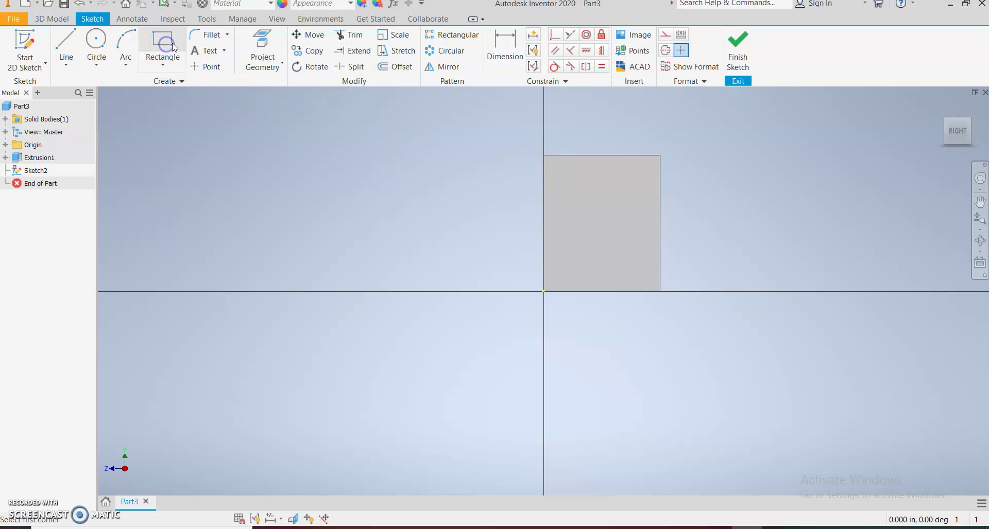
click(553, 272)
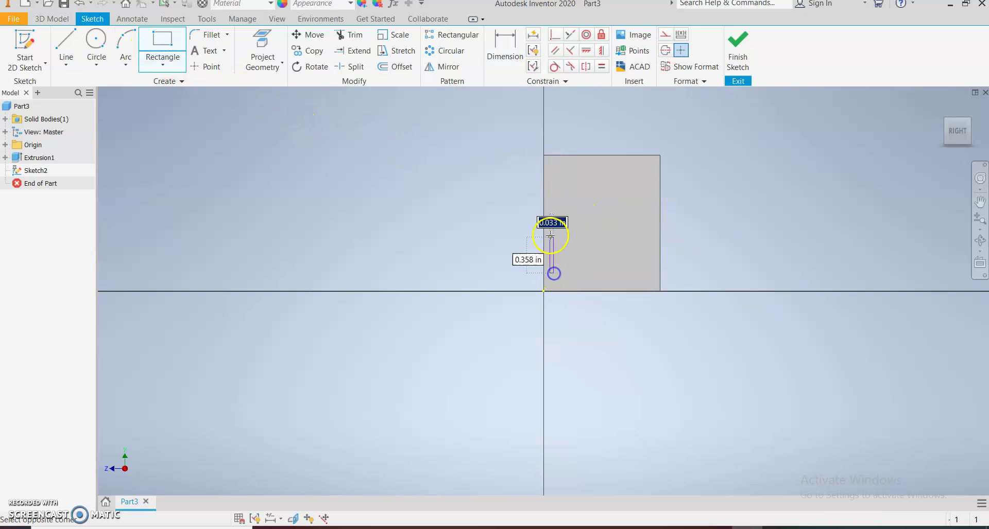
click(647, 176)
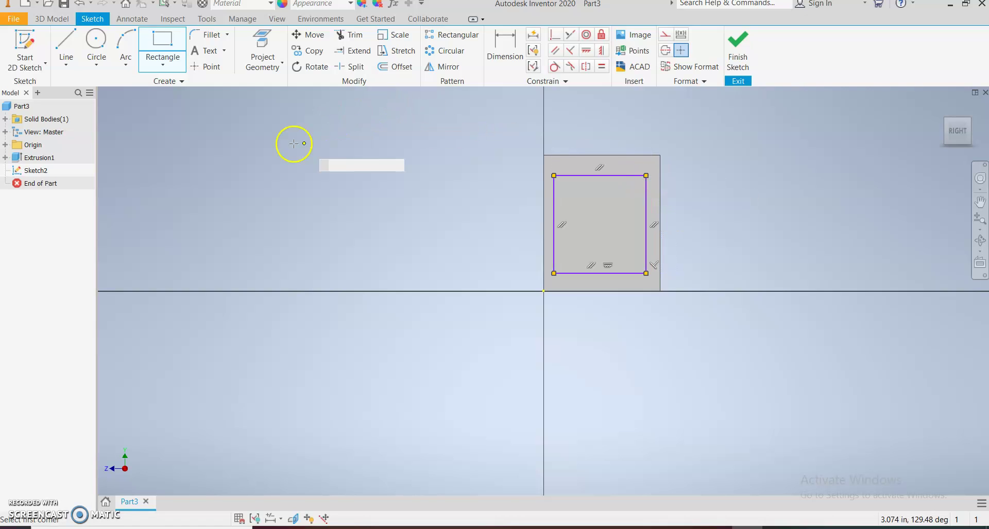
- Dimension the inner rectangle's bottom edge .25 in from the block's bottom edge
click(507, 51)
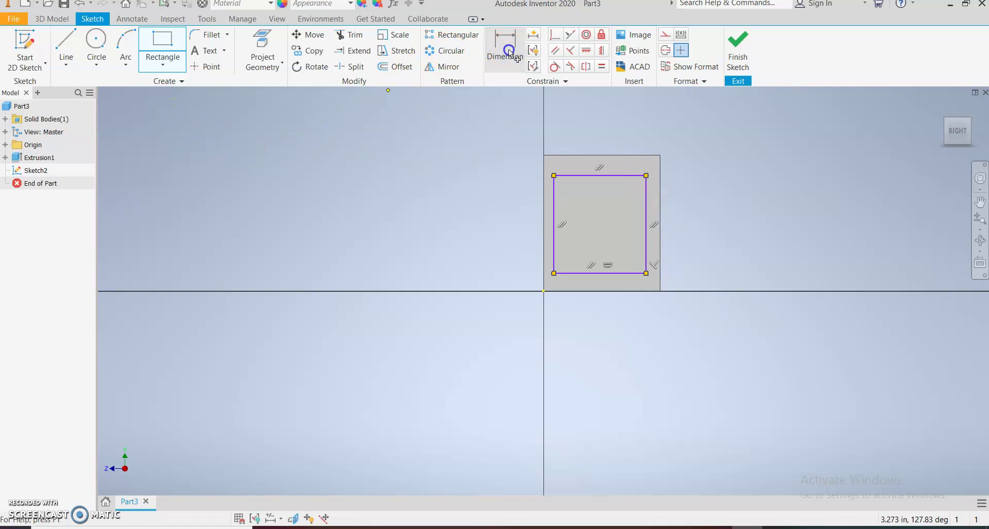
click(575, 273)
click(585, 292)
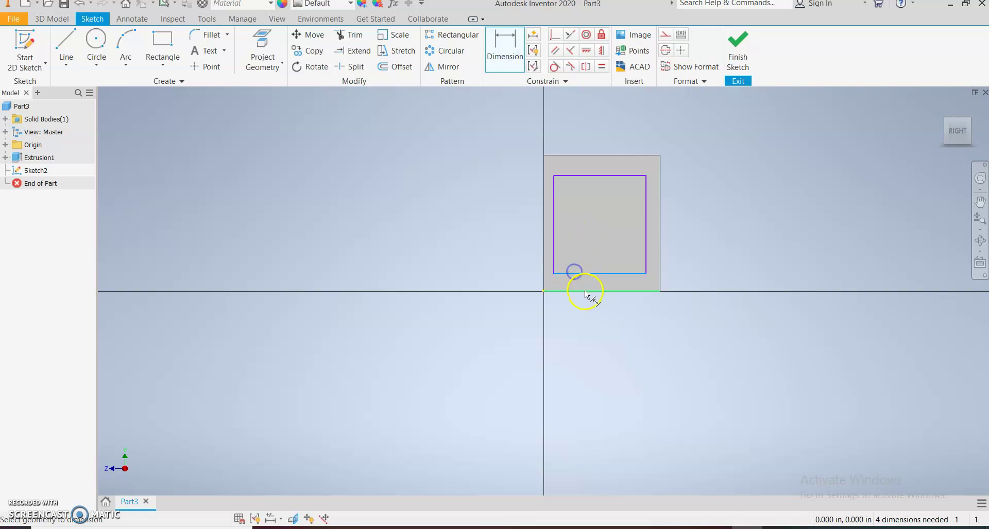
click(717, 276)
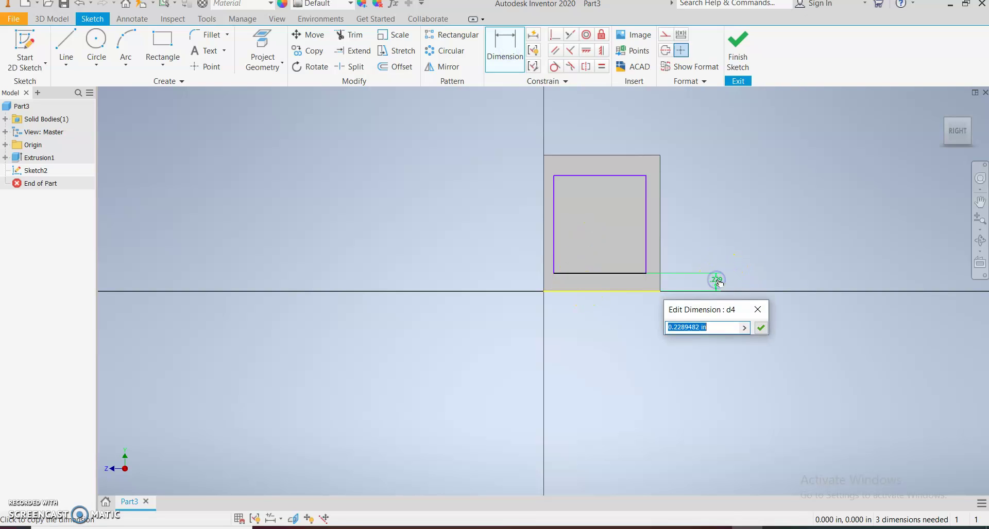
text(.2)
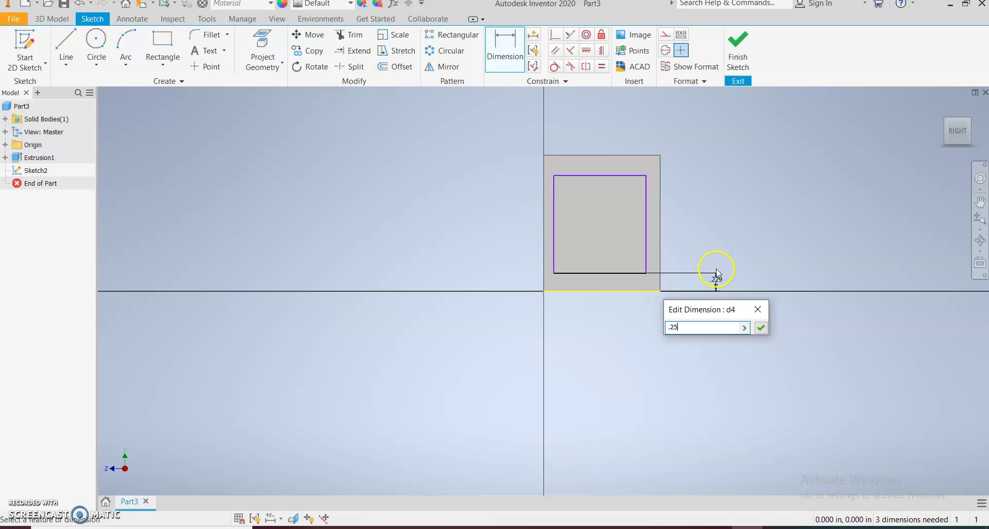
text(5)
key(Return)
- Dimension the inner rectangle's top edge .25 in from the block's top edge
click(620, 176)
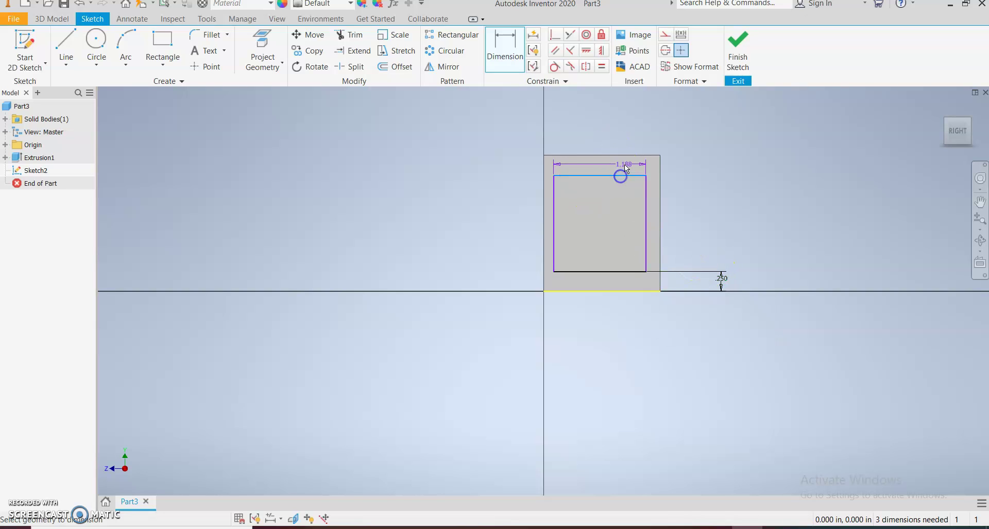
click(622, 156)
click(718, 171)
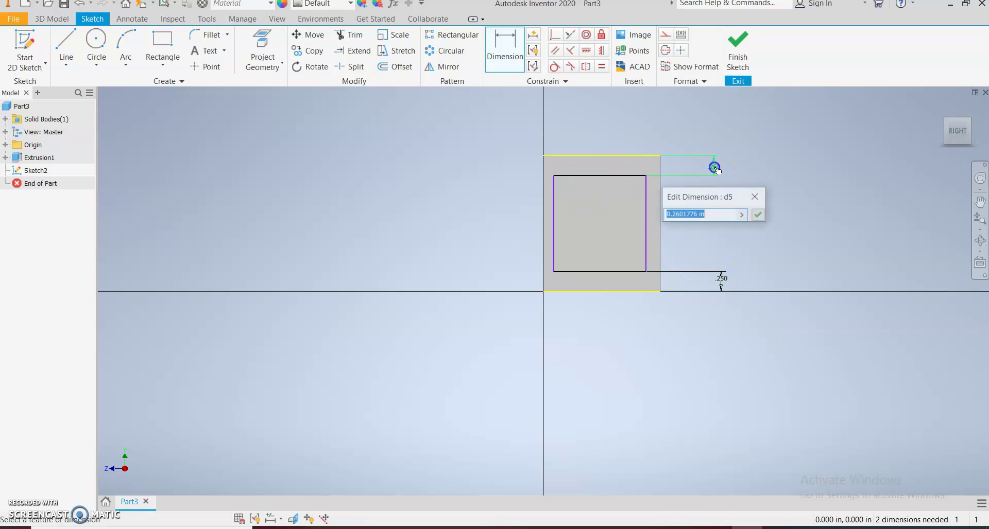
text(.25)
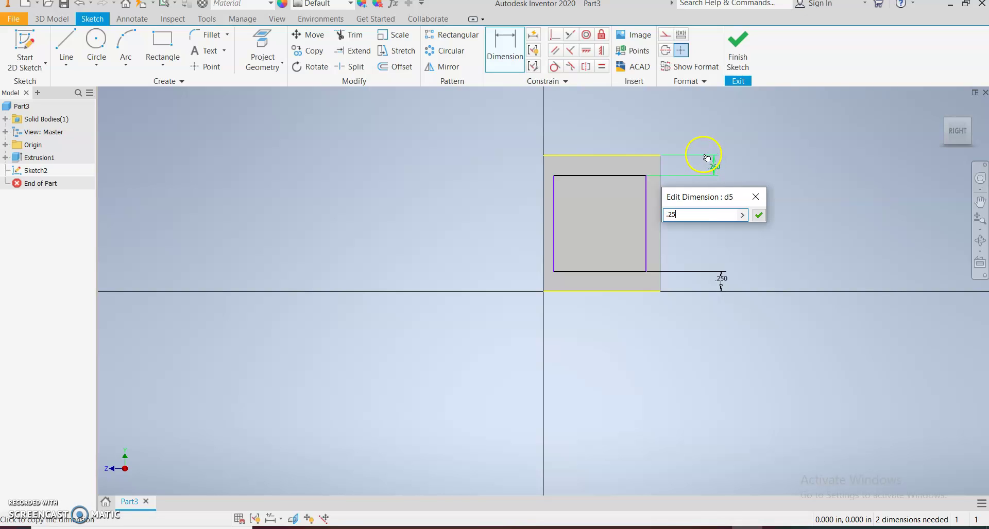
key(Return)
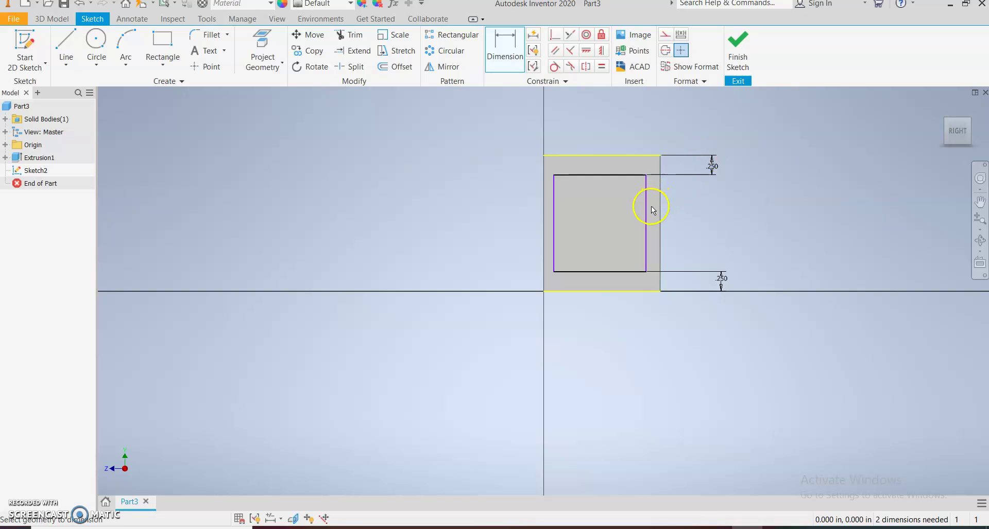
- Dimension the inner rectangle's right edge .25 in from the end face's right edge
click(647, 209)
click(658, 211)
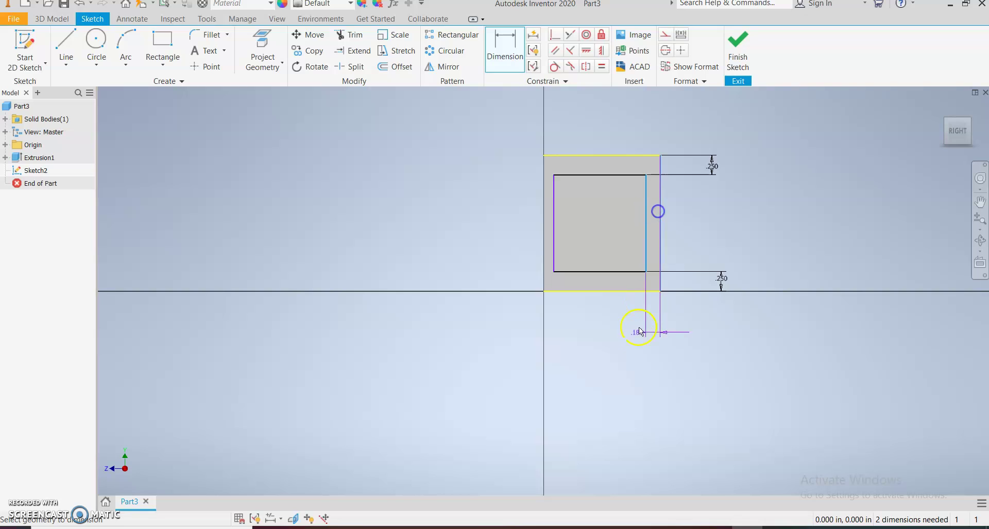
click(649, 322)
text(.)
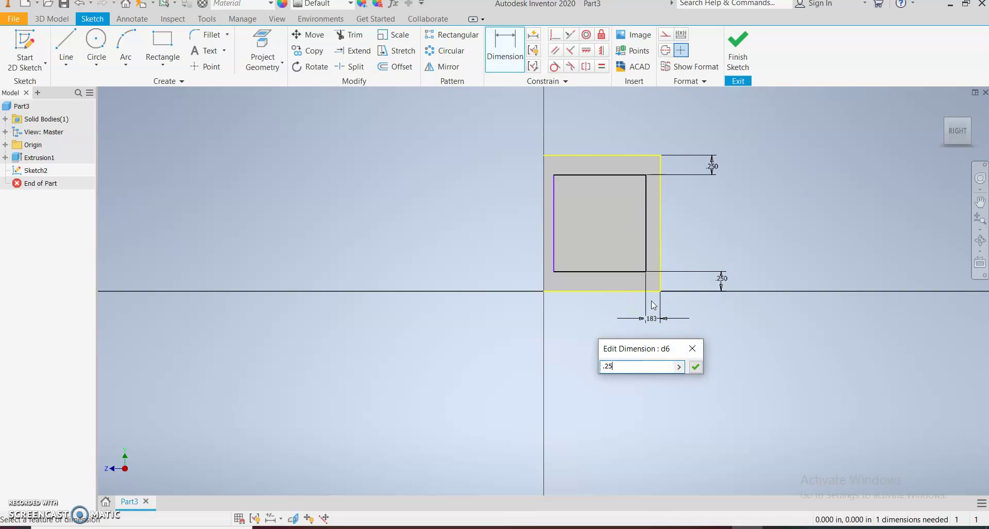
text(25)
key(Return)
- Dimension the inner rectangle's left edge .25 in from the end face's left edge
click(553, 222)
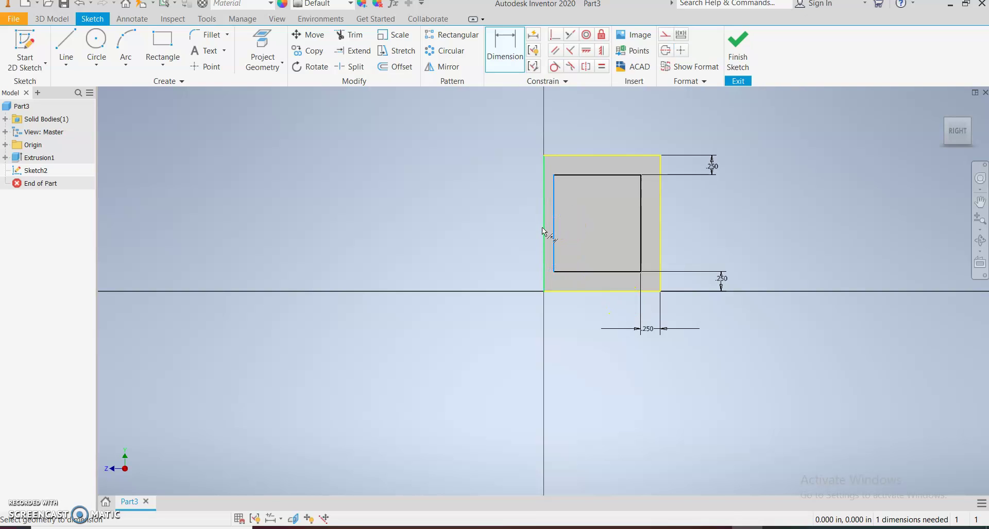
click(543, 232)
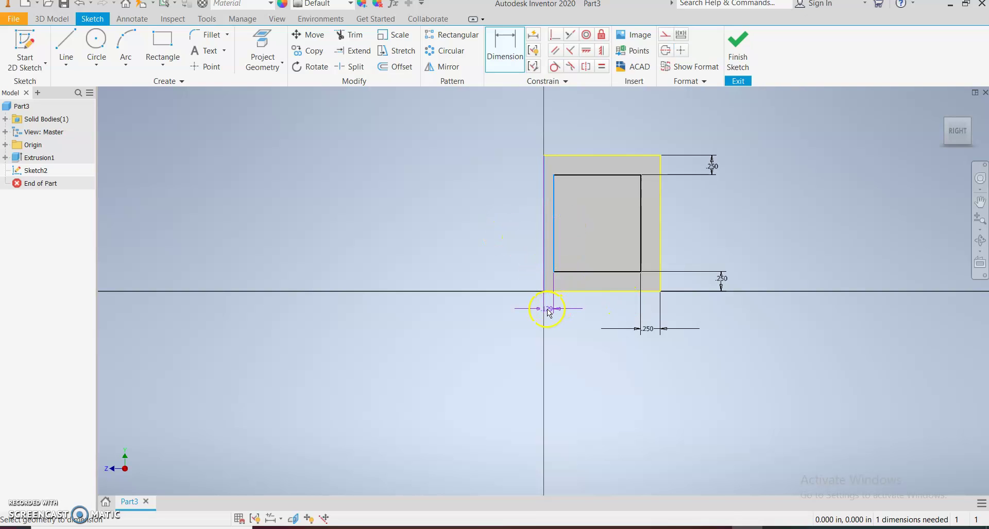
click(549, 312)
text(.)
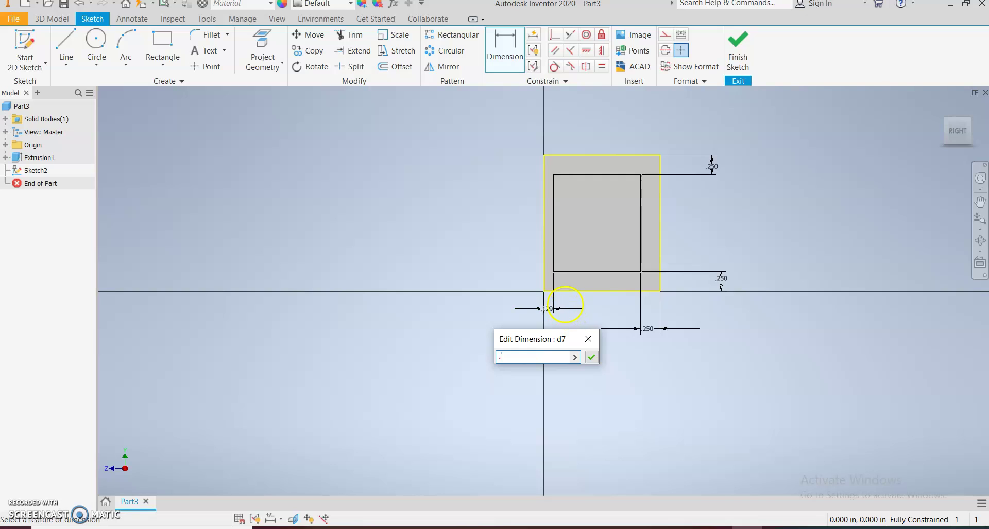
text(25)
key(Return)
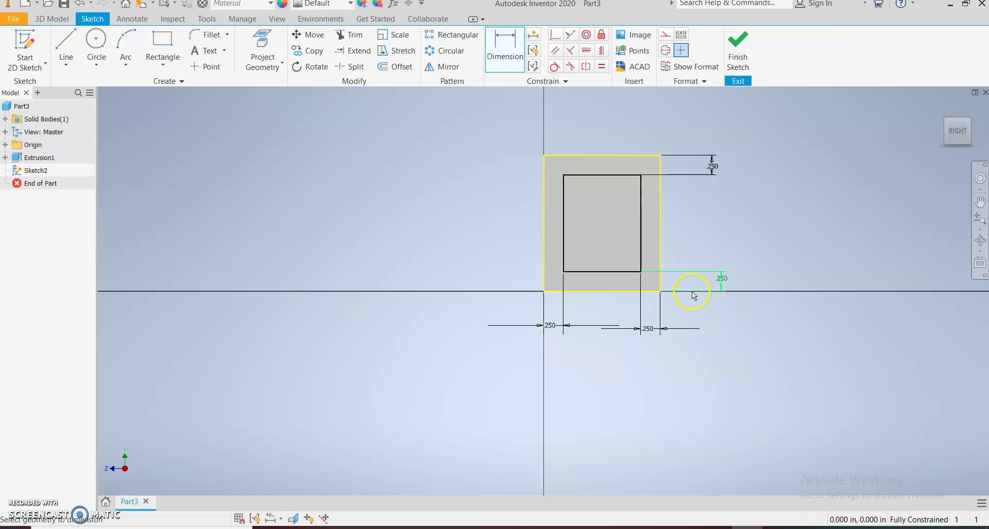
- Finish the sketch and set up a cut extrusion of the inner rectangle, consulting the reference drawing in Photos
click(738, 49)
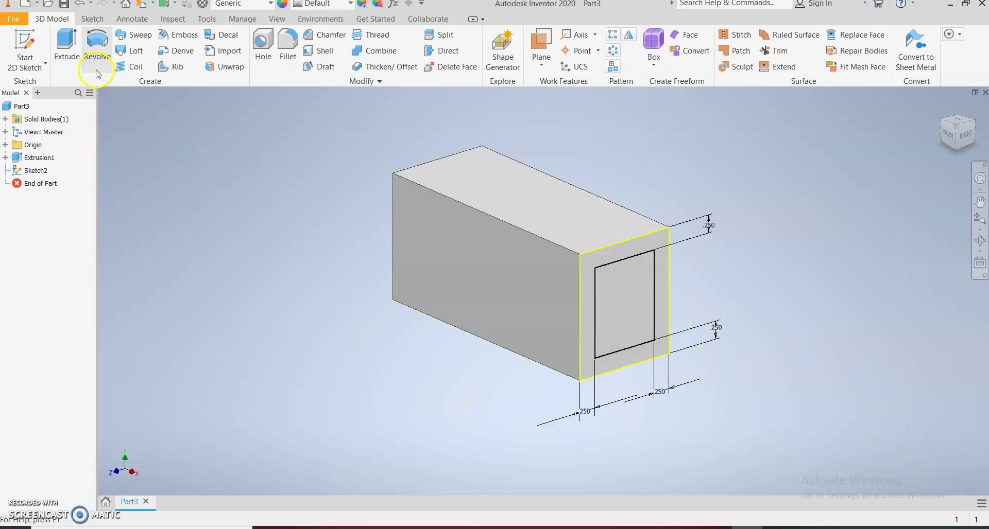
click(74, 59)
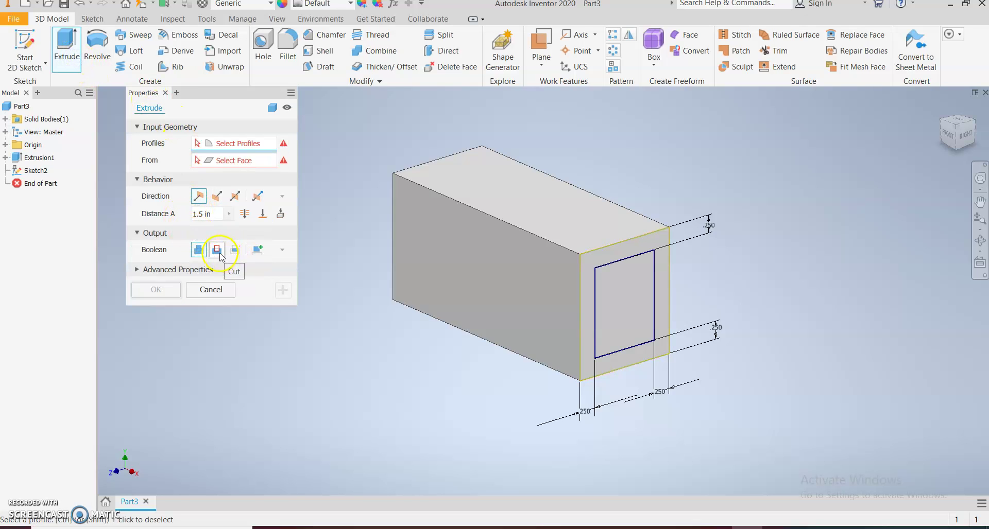
click(218, 252)
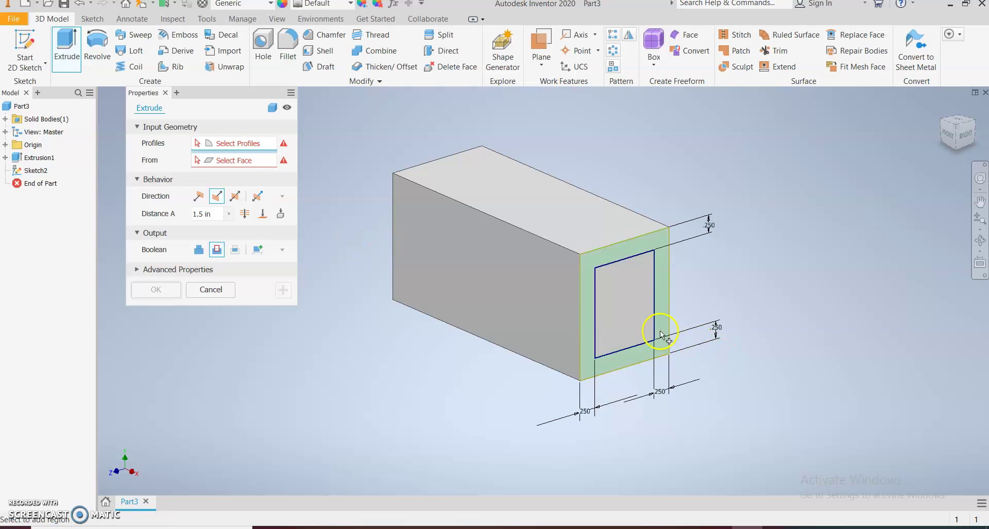
click(617, 310)
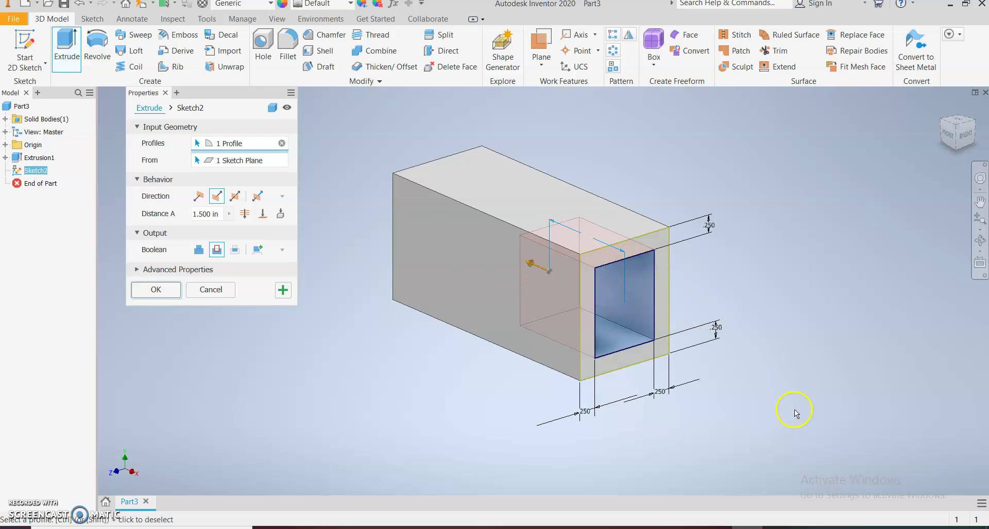
key(alt+Tab)
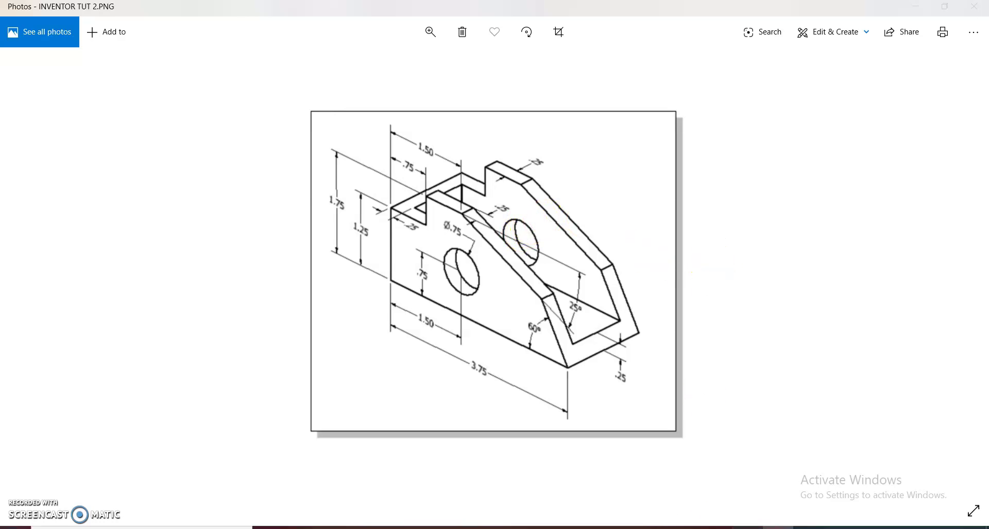
key(alt+Tab)
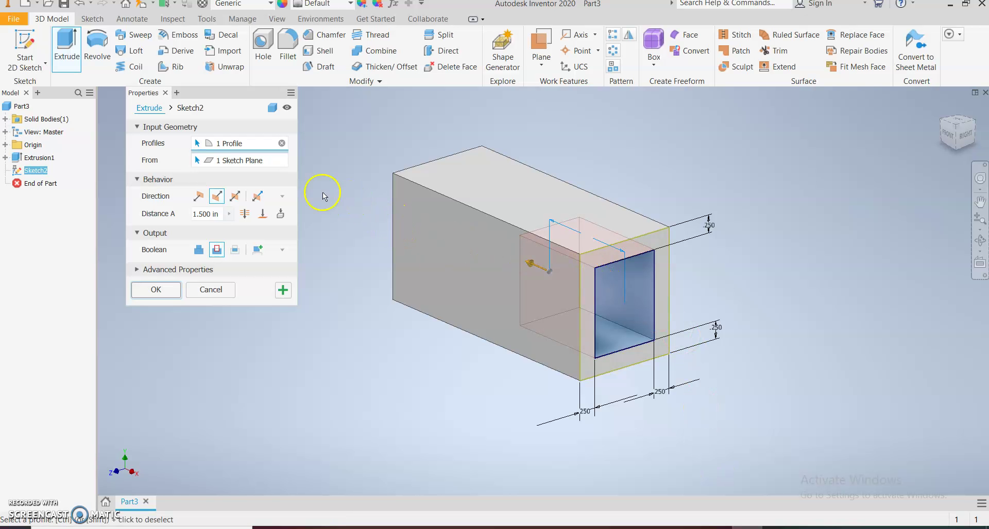
- Extend the cut to the block's opposite end face, then shorten its distance to 3.750 in-.25 and create it
click(262, 214)
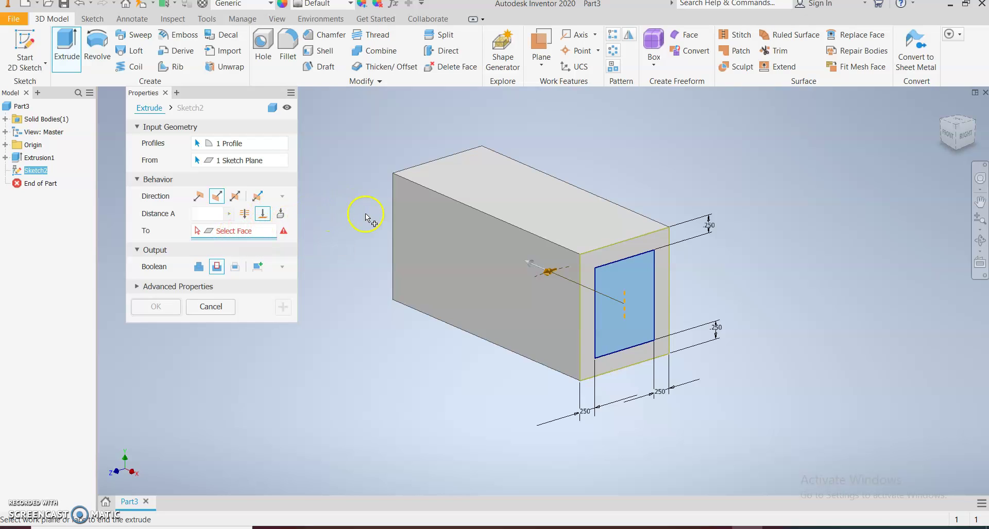
click(942, 123)
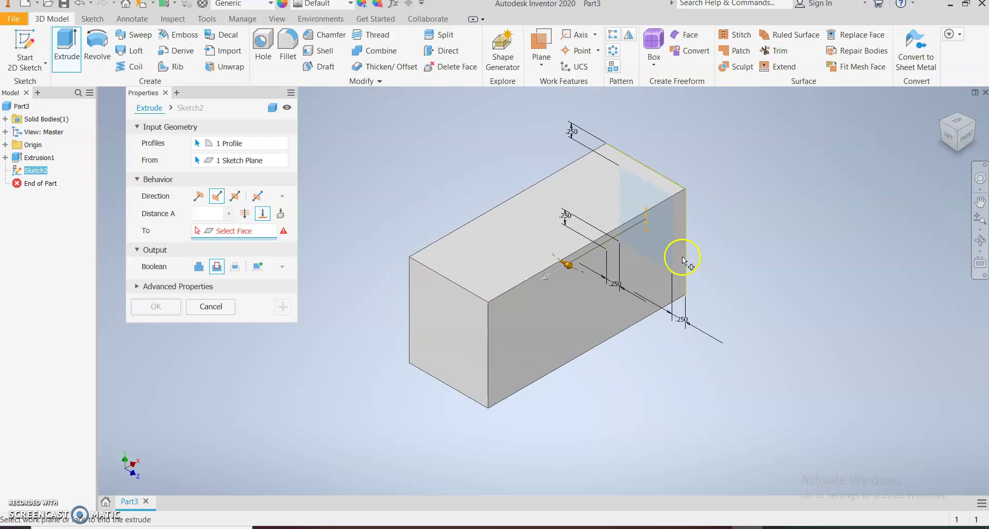
click(443, 334)
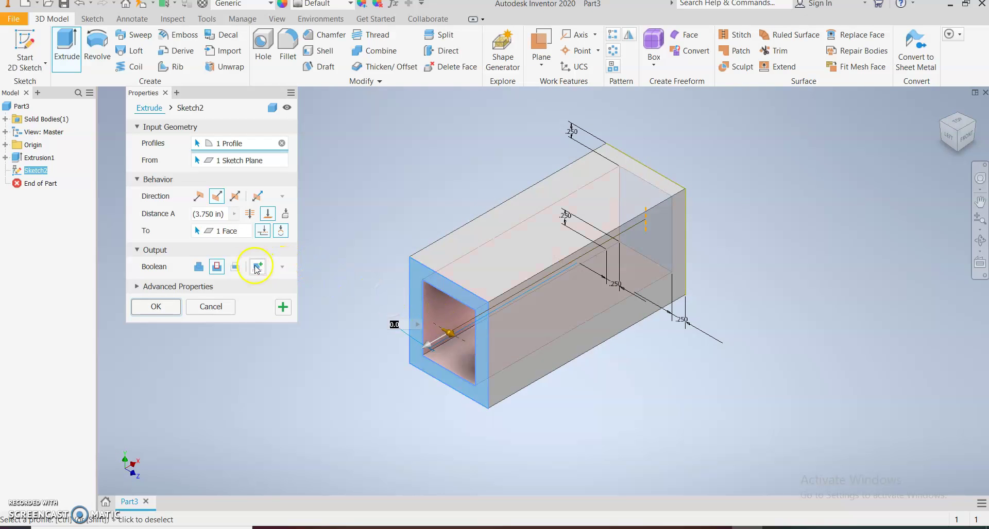
click(224, 215)
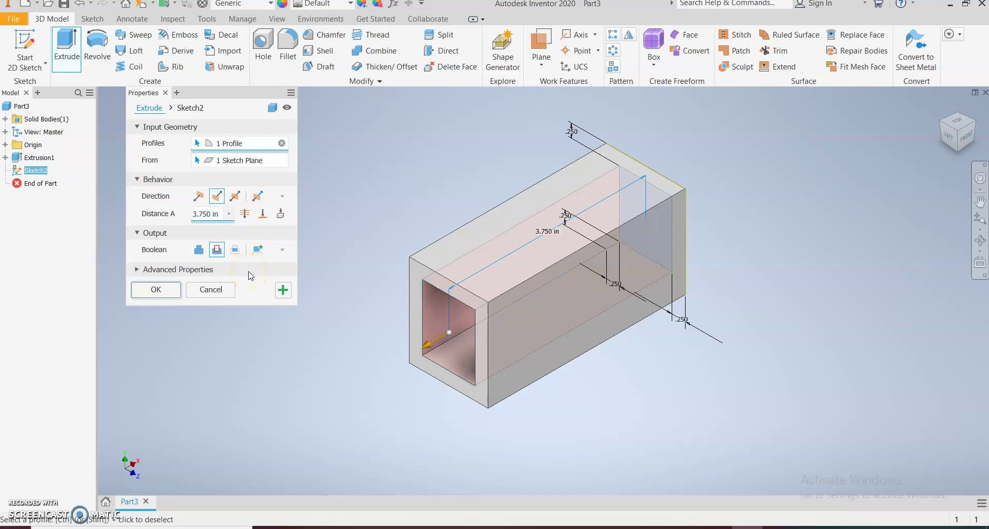
text(-)
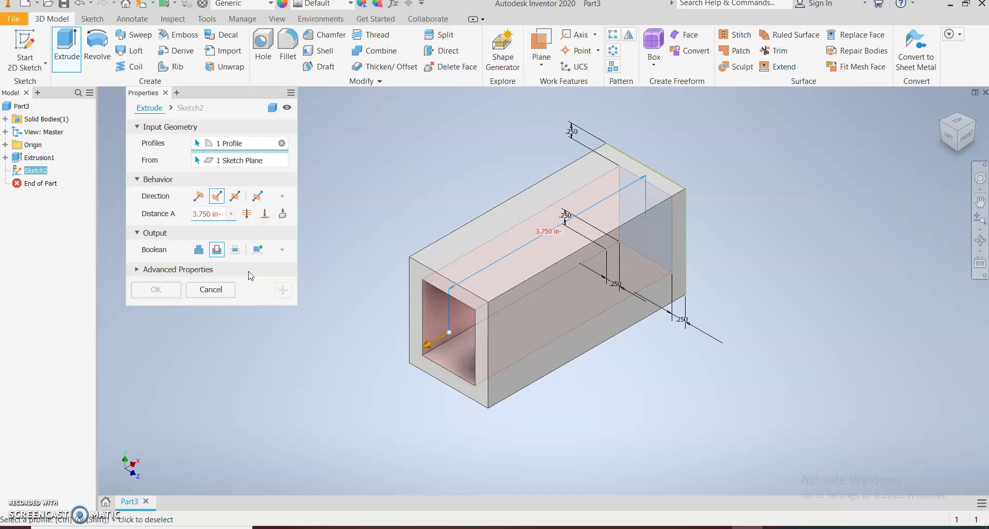
text(.25)
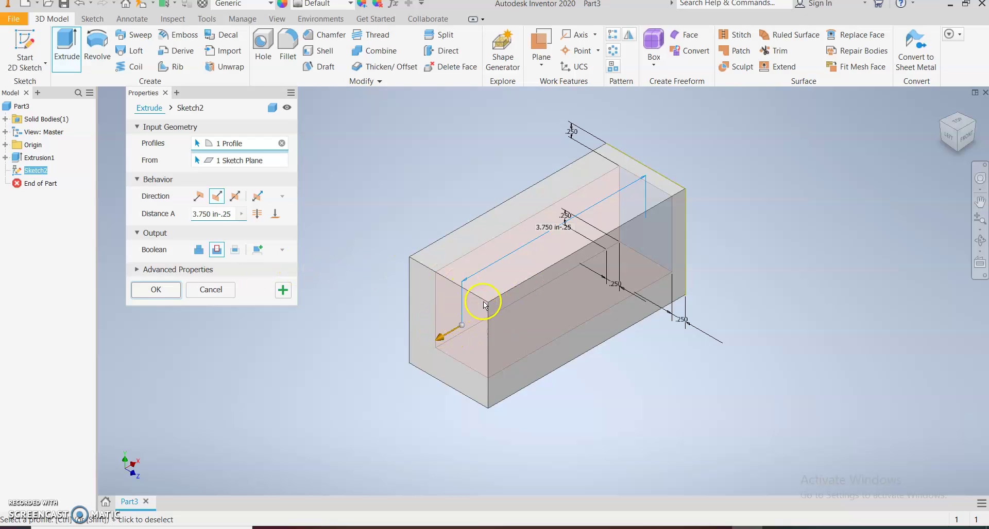
click(165, 292)
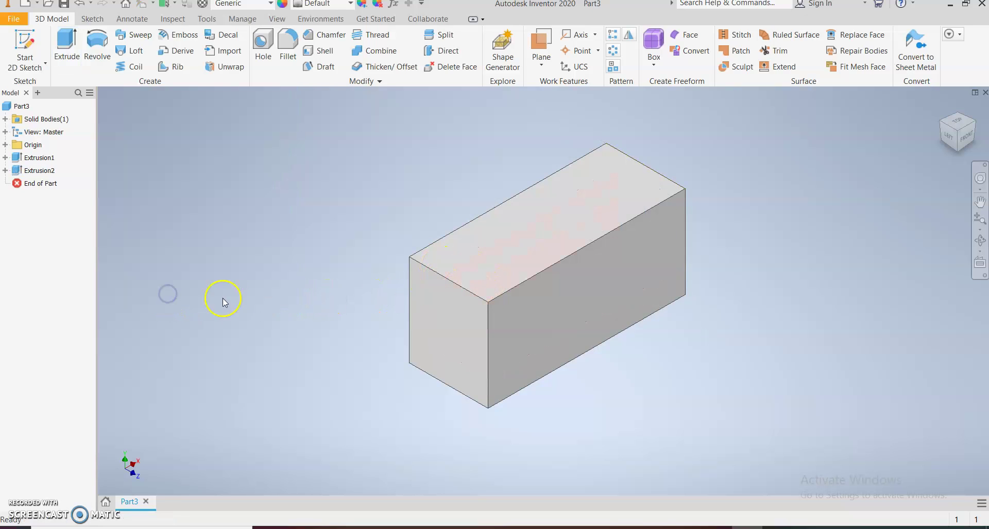
- Inspect the hollowed block from its open end and compare it with the reference drawing in Photos
middle_drag(799, 210, 702, 247)
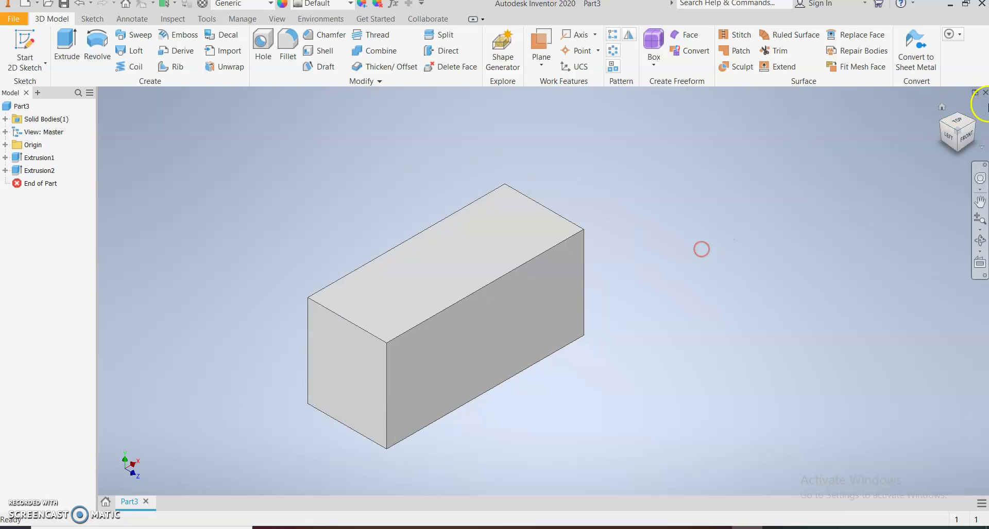
click(943, 108)
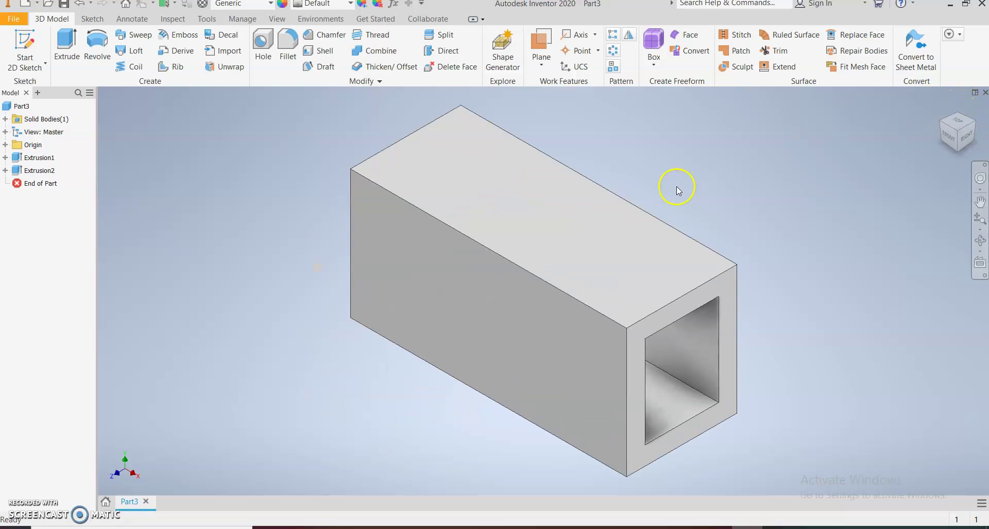
shift+middle_drag(806, 286, 756, 262)
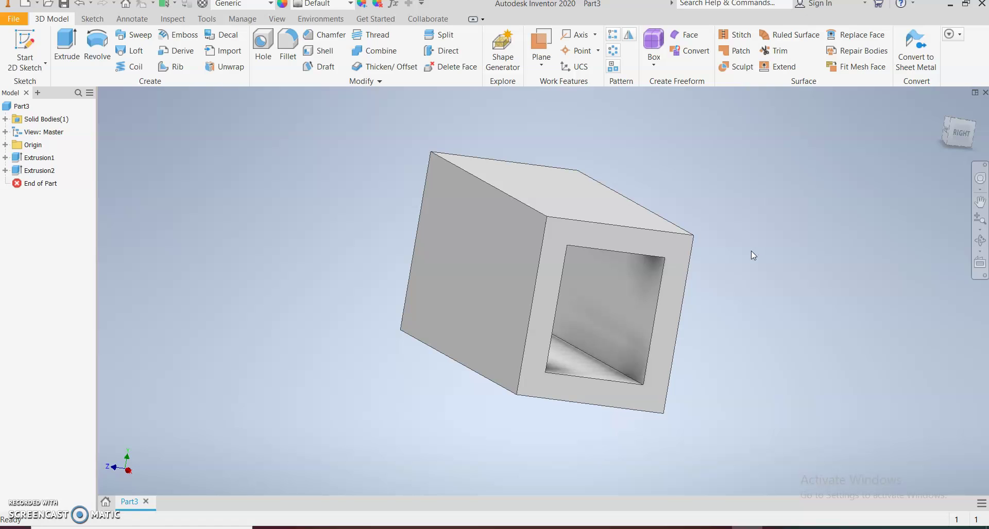
key(F6)
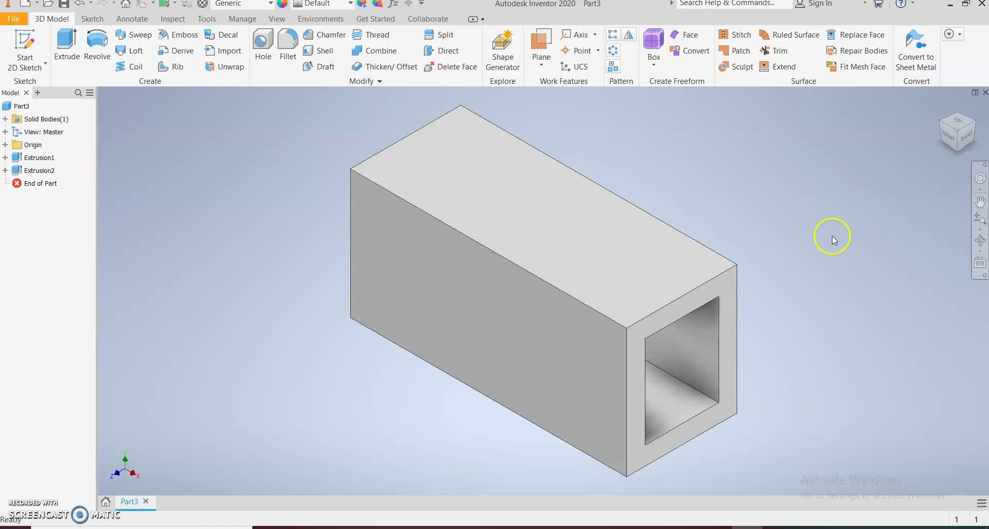
click(767, 526)
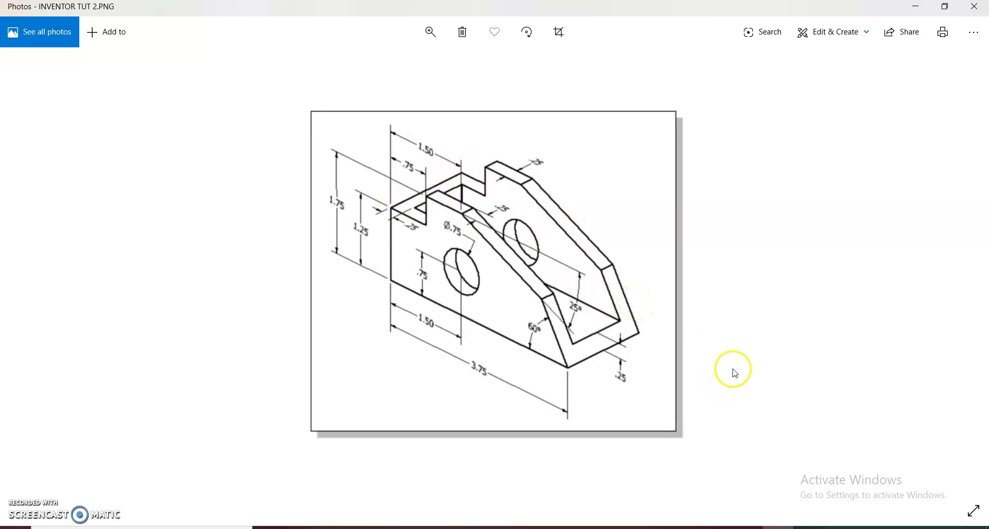
- Return to Inventor, start a sketch on the block's top face and draw a rectangle inside its outline
click(755, 523)
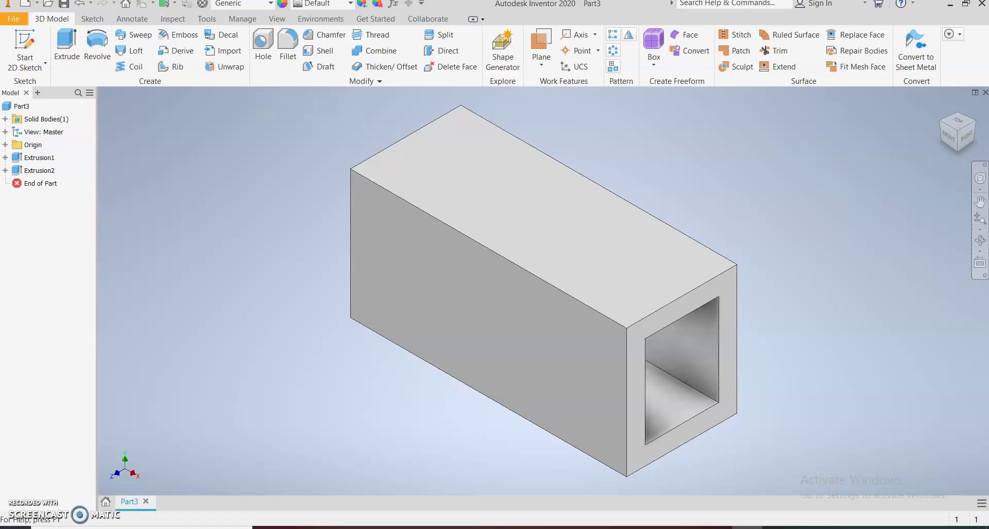
click(556, 237)
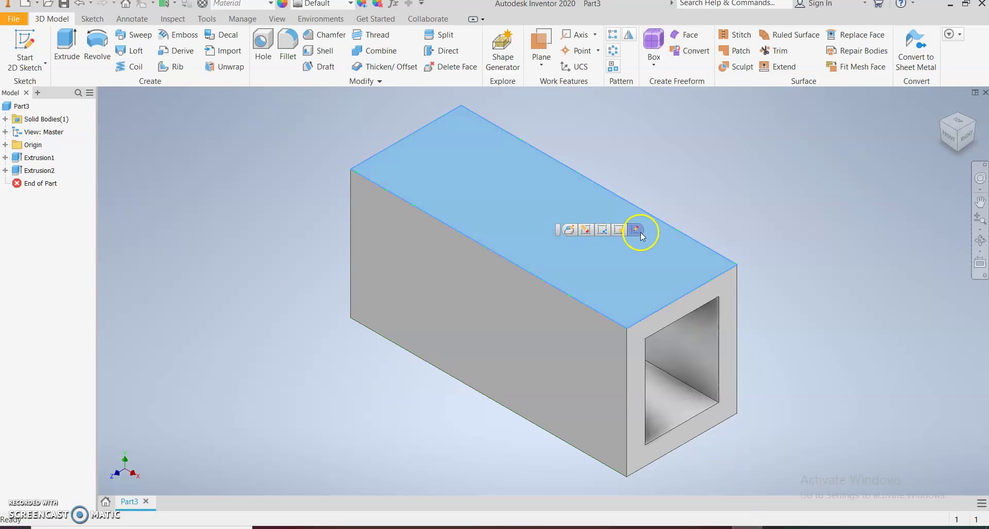
click(634, 230)
click(161, 47)
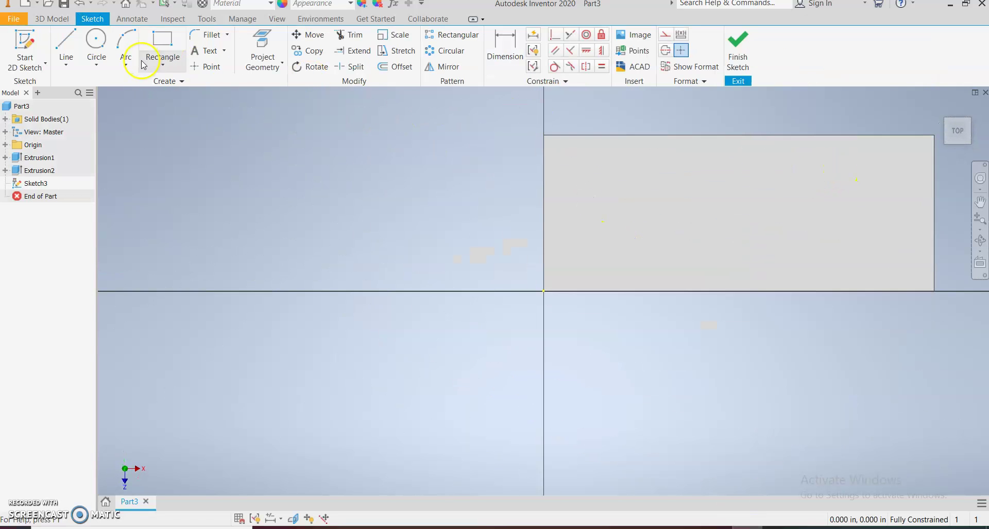
click(606, 272)
click(867, 165)
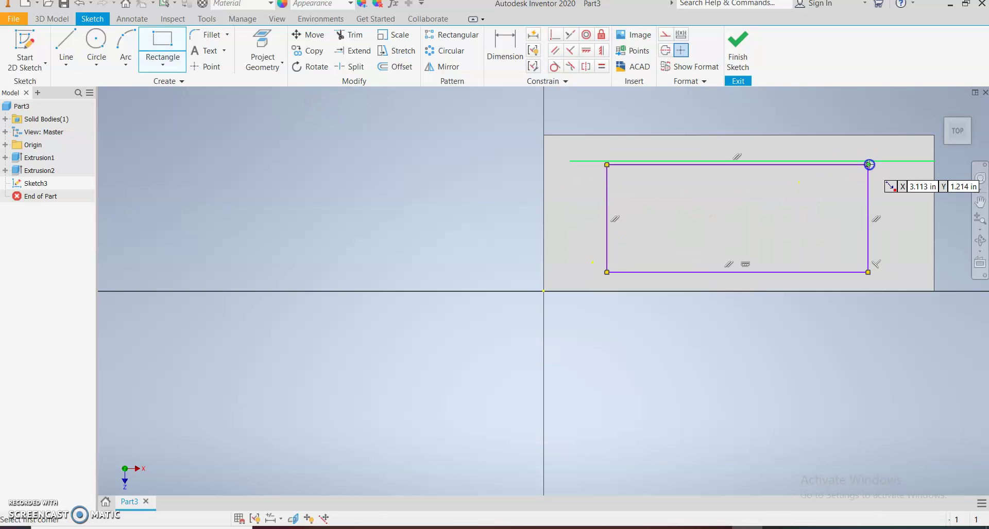
- Dimension the rectangle's left edge .25 in from the top face's left edge
click(505, 46)
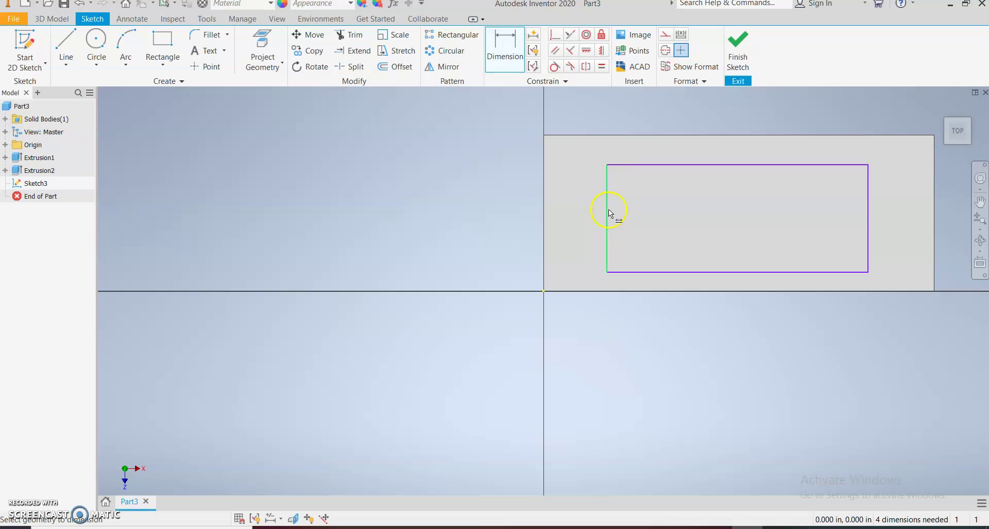
click(607, 209)
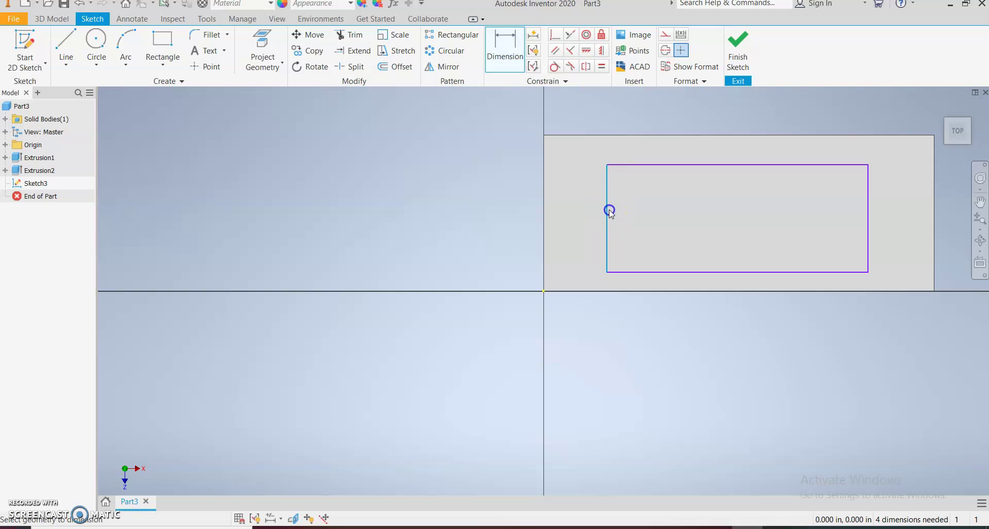
click(547, 220)
click(574, 328)
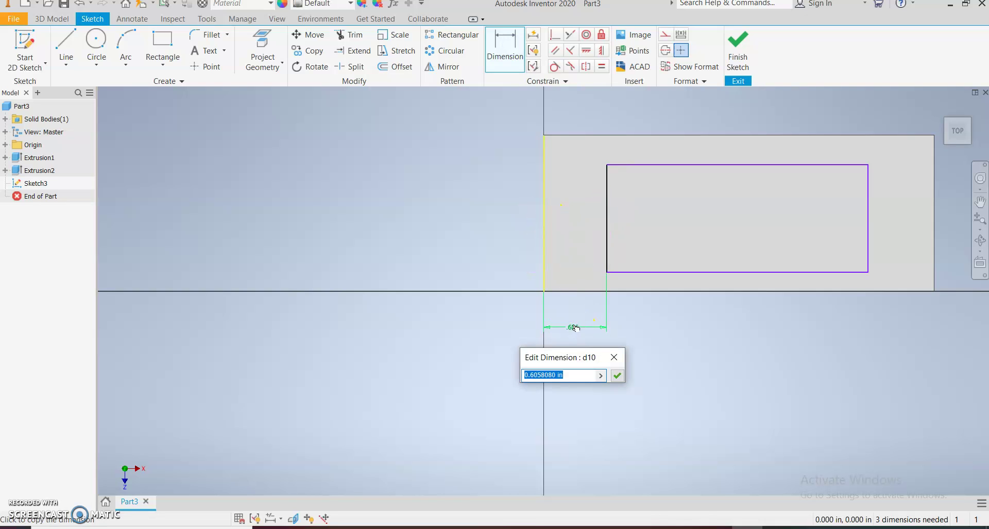
text(.25)
key(Return)
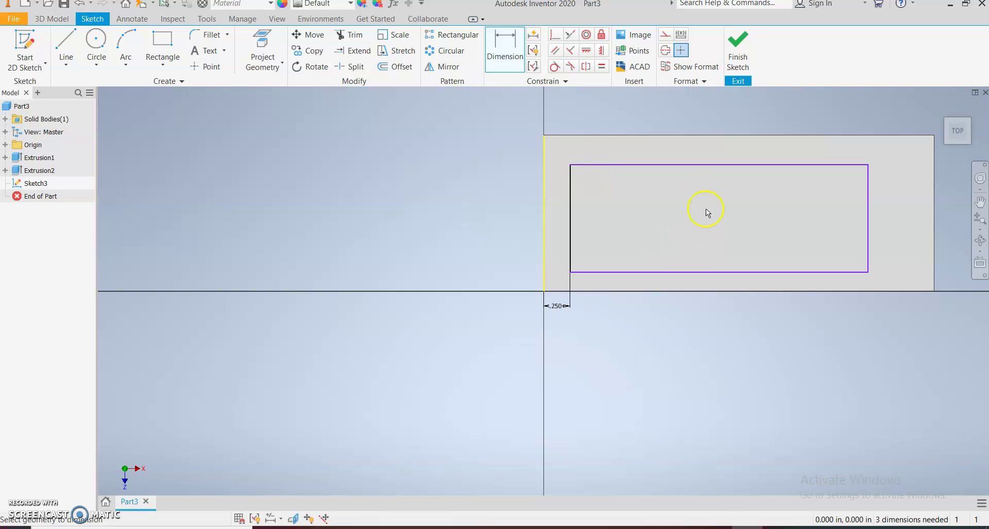
- Dimension the rectangle's upper and lower long edges .25 in from the matching edges of the top face
click(696, 165)
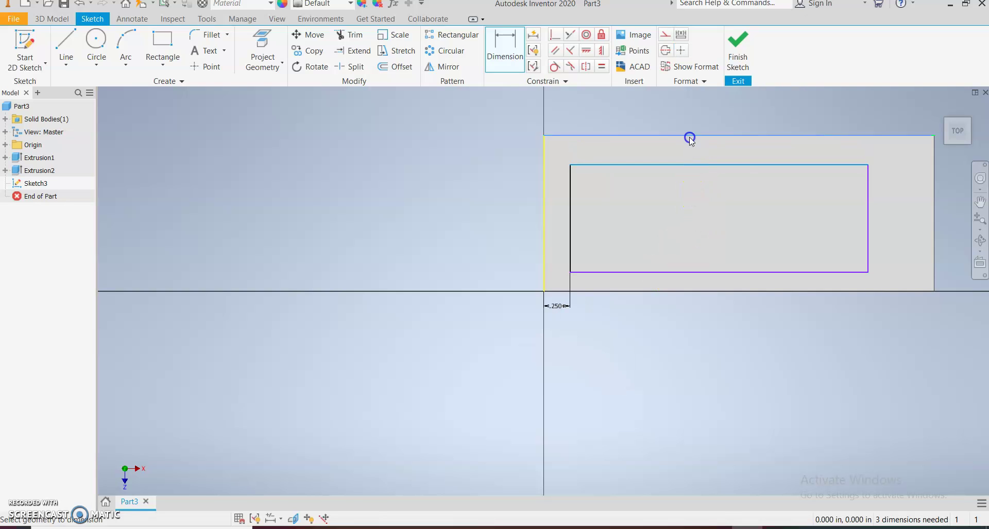
click(691, 136)
click(695, 124)
text(.25)
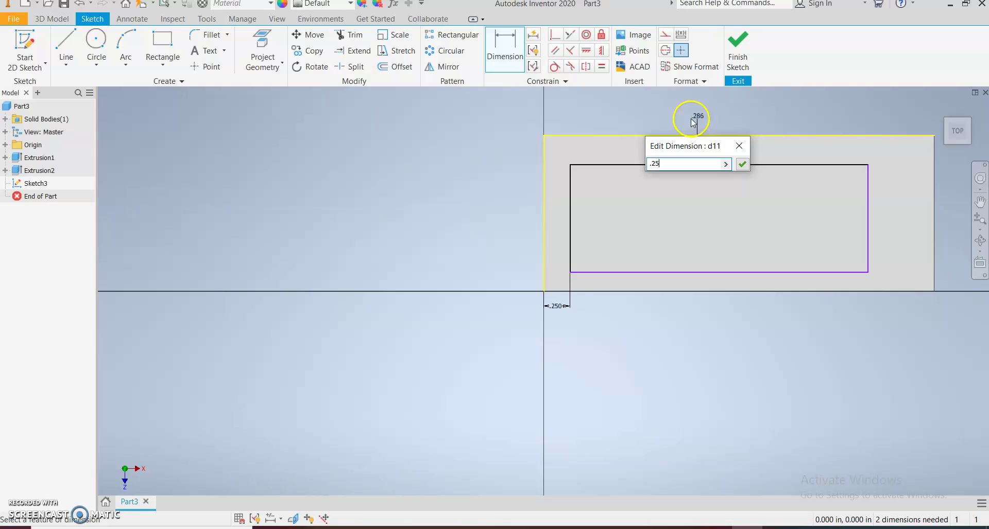
key(Return)
click(765, 273)
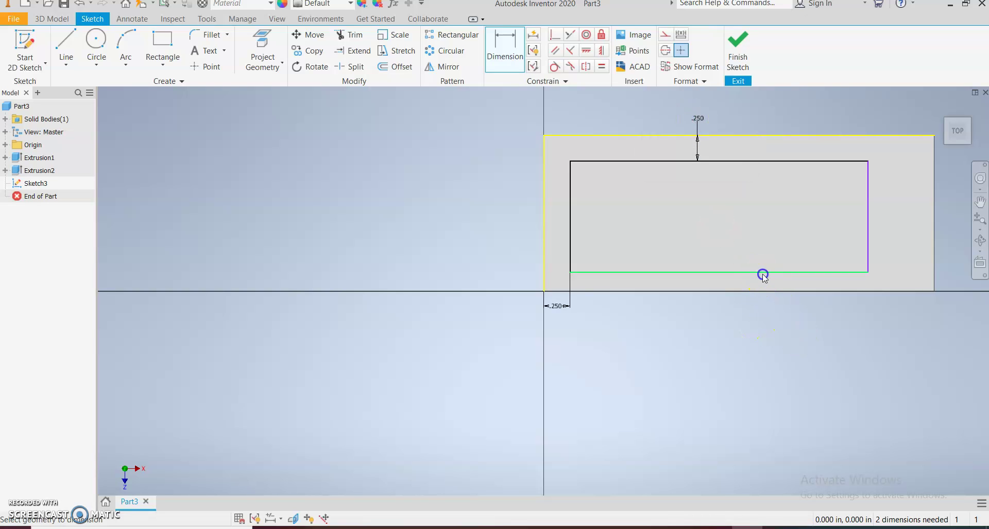
click(759, 291)
click(759, 321)
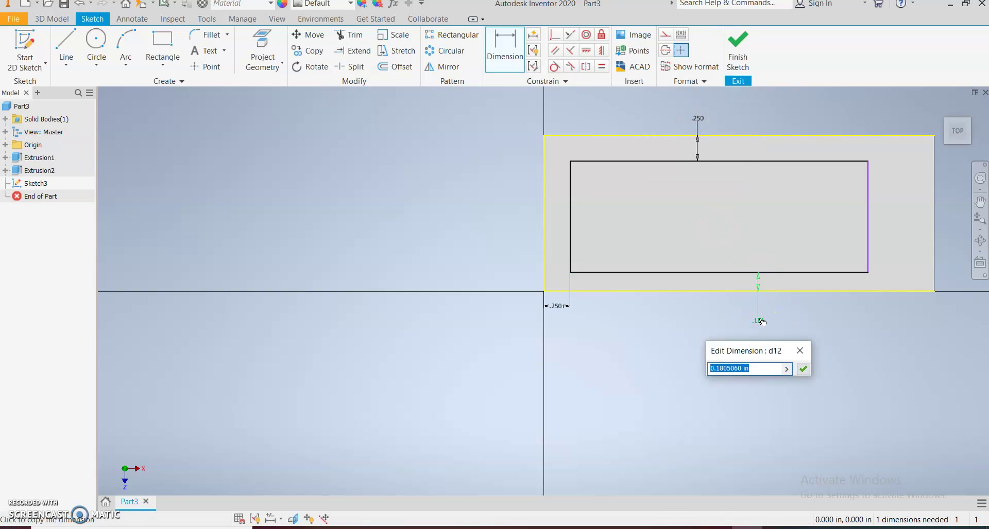
key(Return)
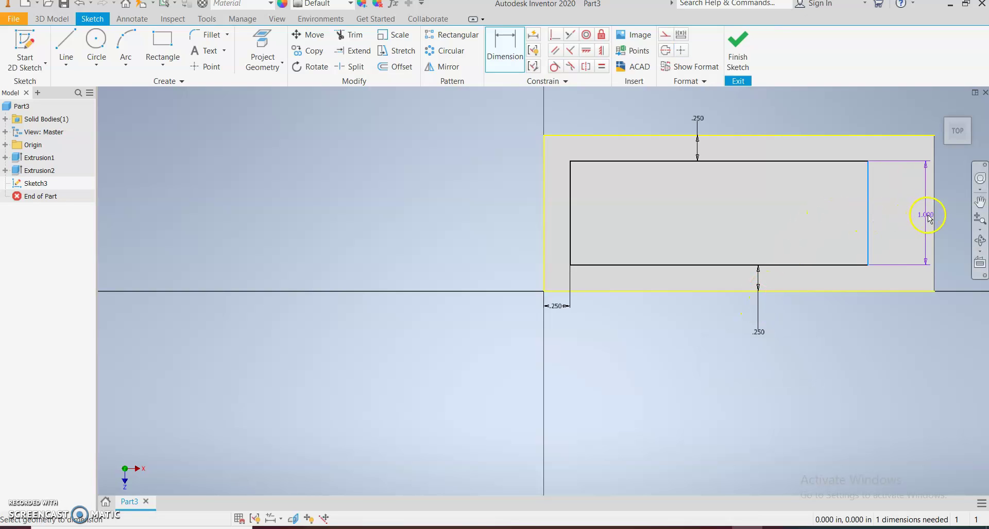
- Dimension the rectangle's right edge .25 in from the top face's right edge
click(937, 219)
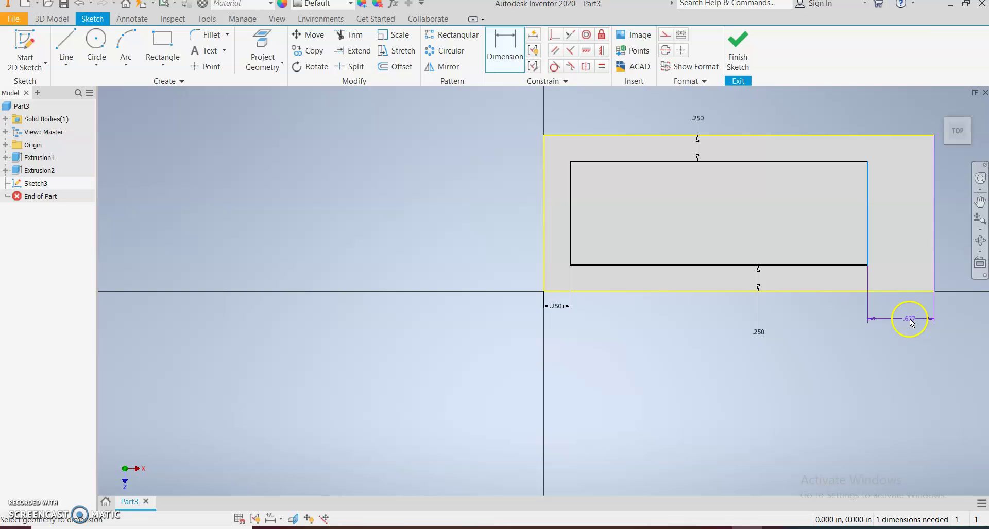
click(910, 320)
text(.25)
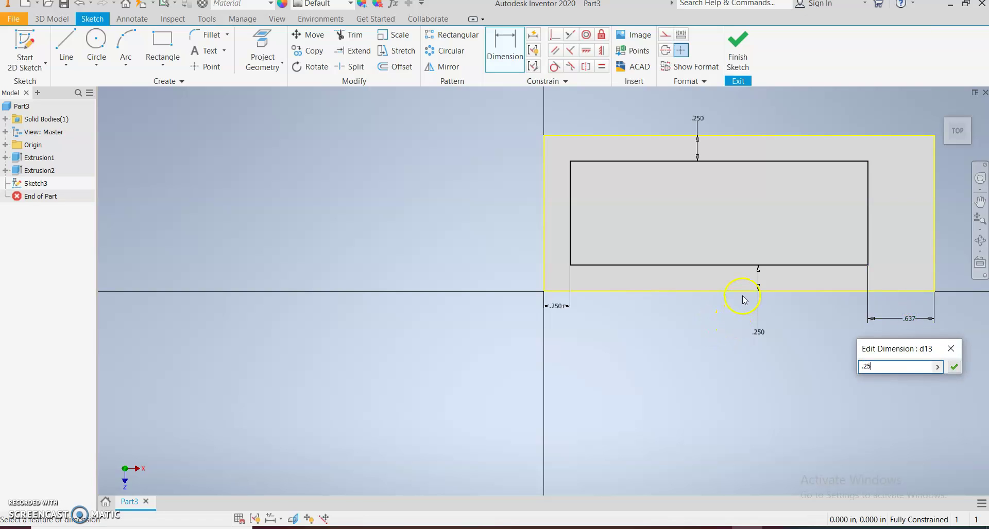
key(Return)
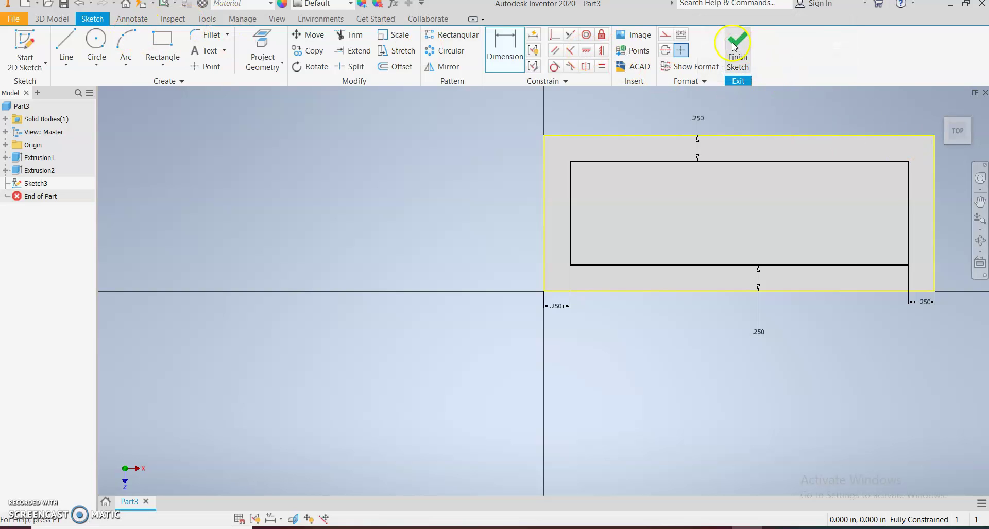
- Finish the sketch and cut-extrude the rectangle down to the floor face of the existing cavity
click(738, 51)
click(66, 49)
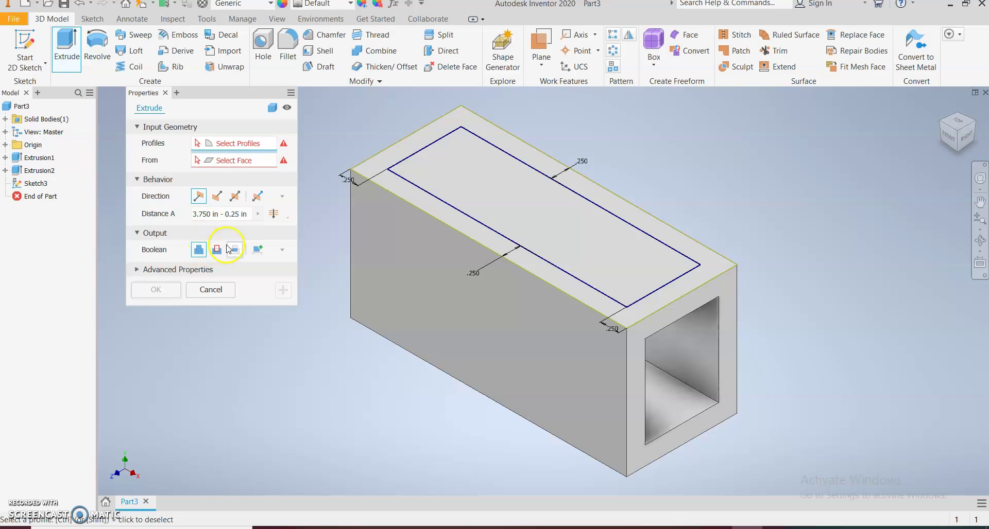
click(217, 250)
click(505, 177)
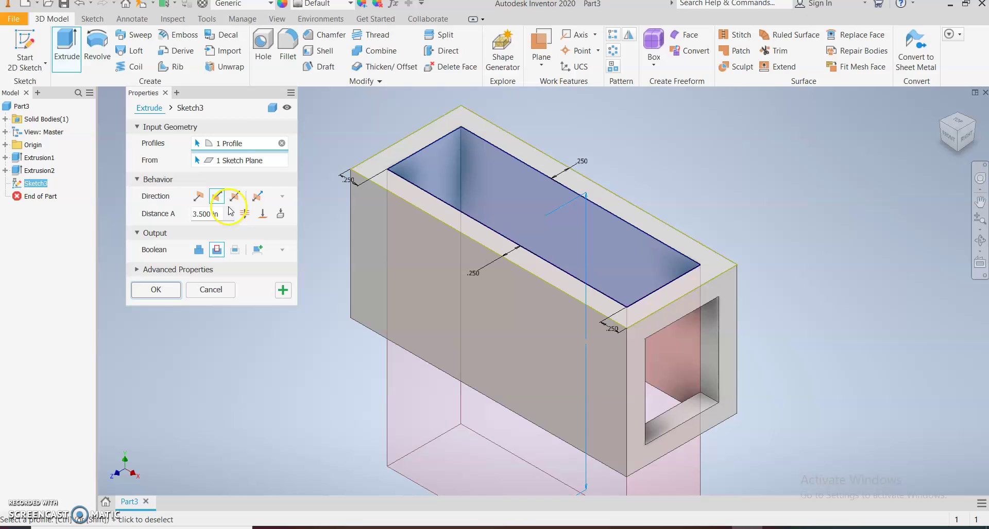
click(264, 214)
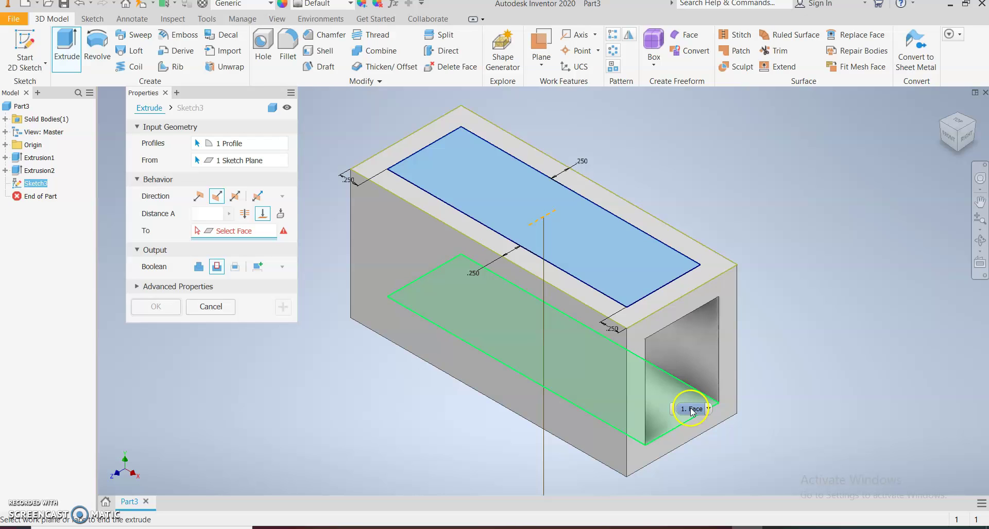
click(683, 401)
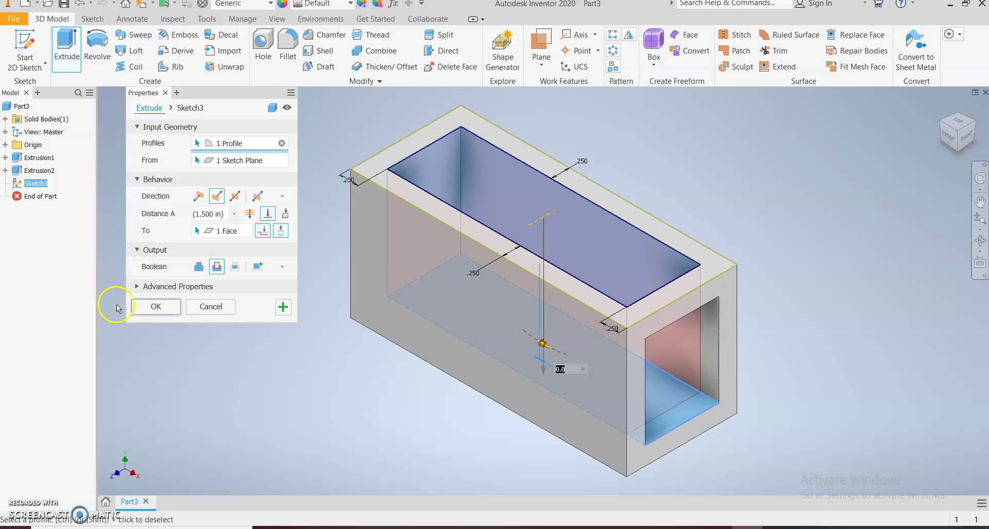
click(155, 308)
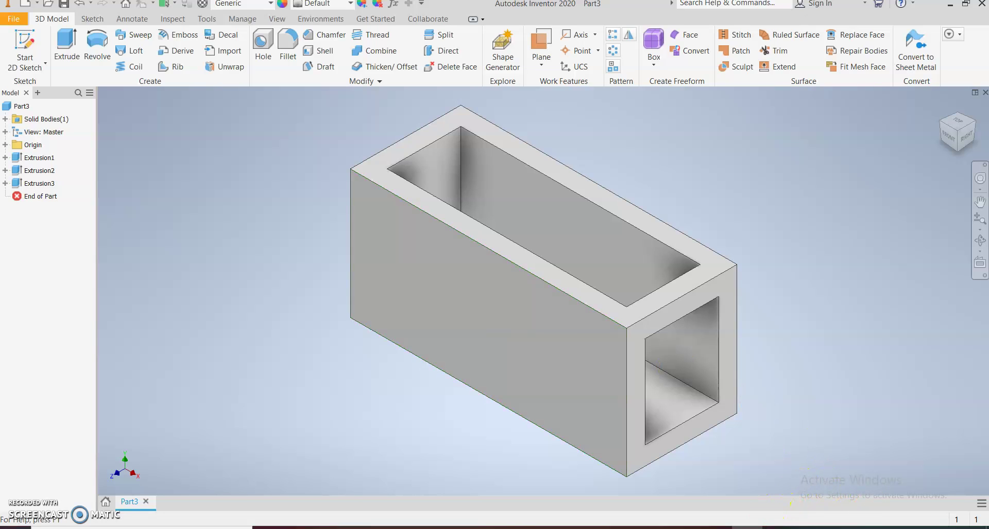
- Consult the reference drawing in Photos and sketch a rectangle about .82 in wide from the upper-left corner of the block's front side face
key(alt+Tab)
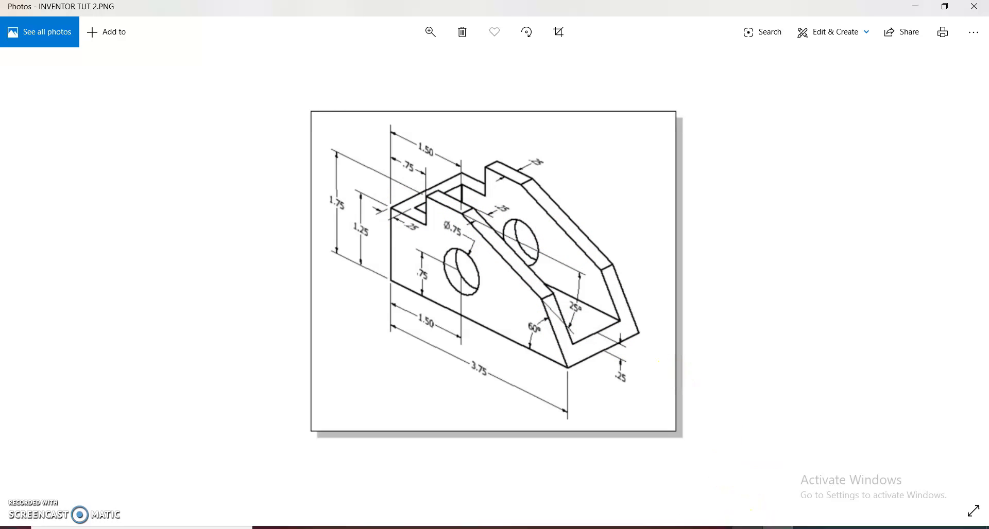
key(alt+Tab)
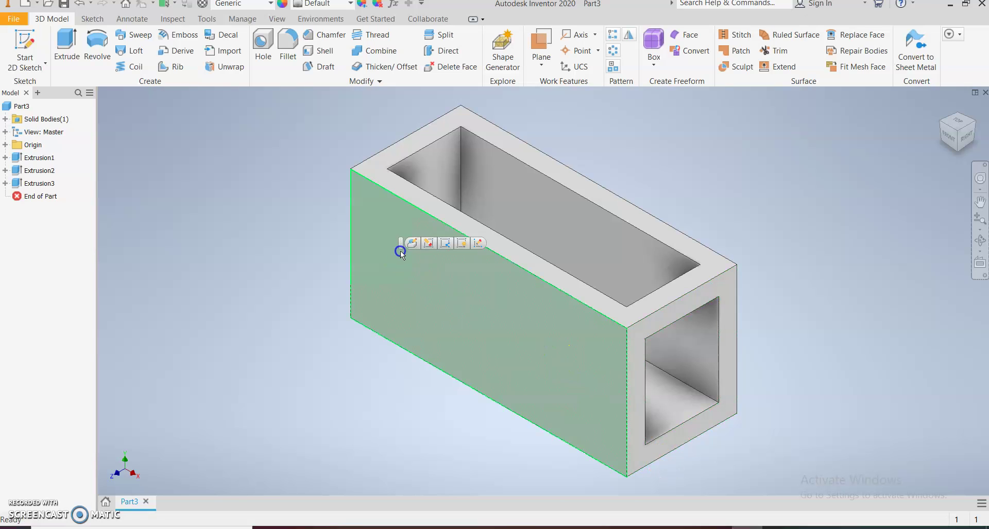
click(478, 243)
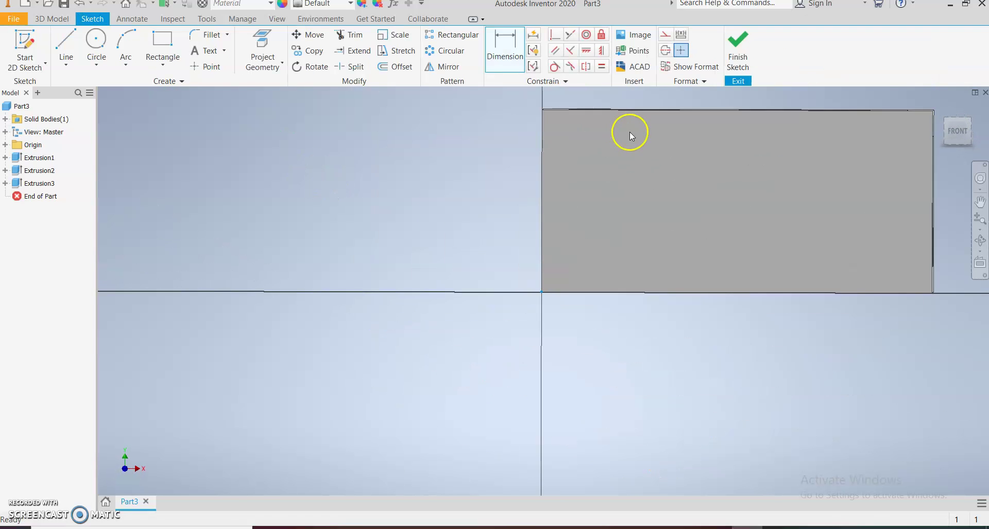
drag(567, 174, 541, 172)
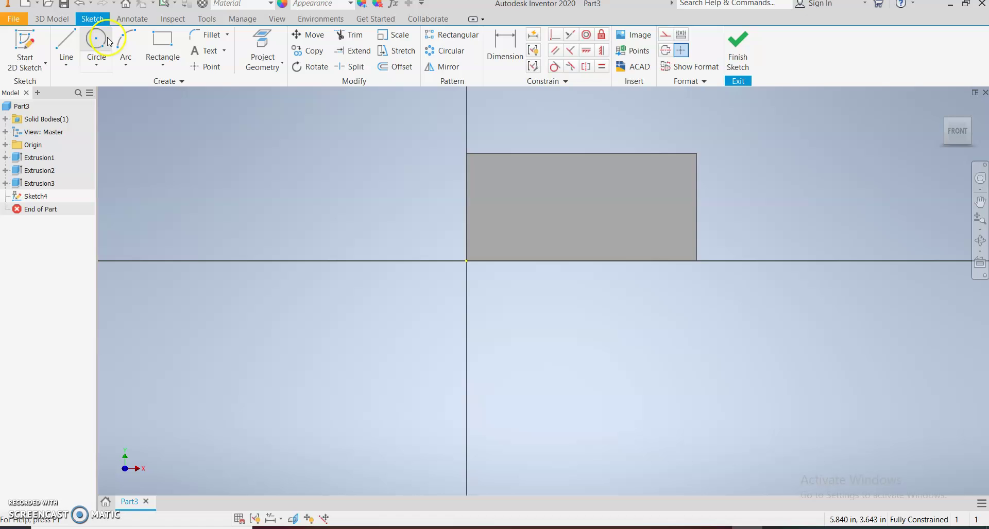
click(168, 44)
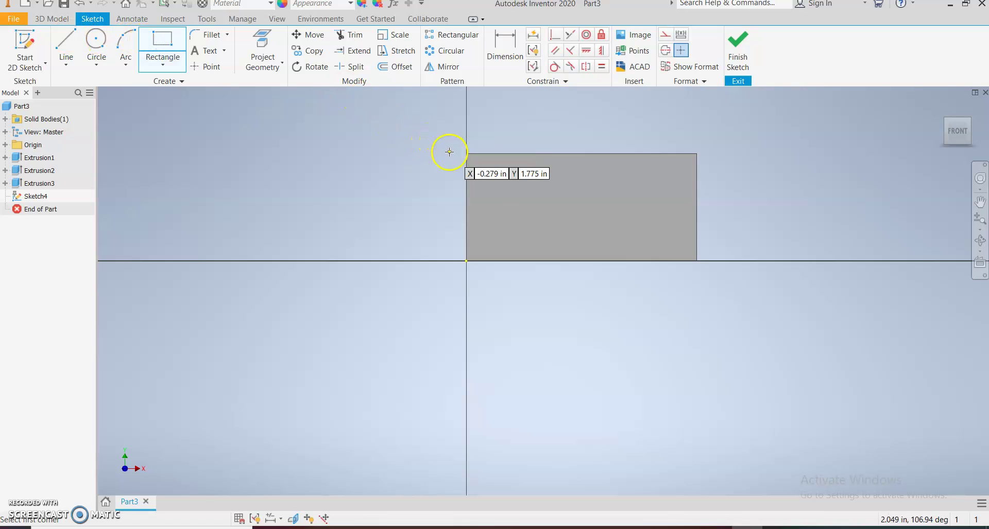
click(467, 153)
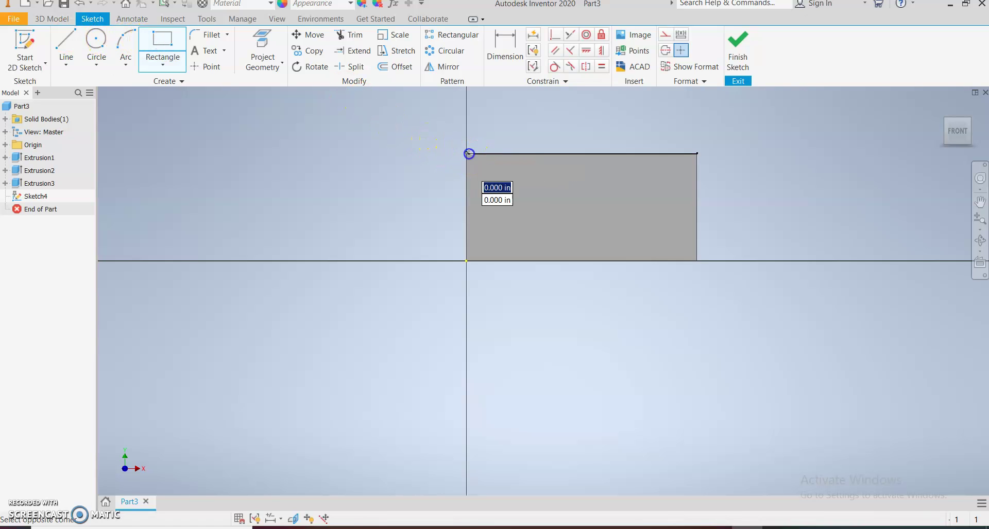
click(517, 187)
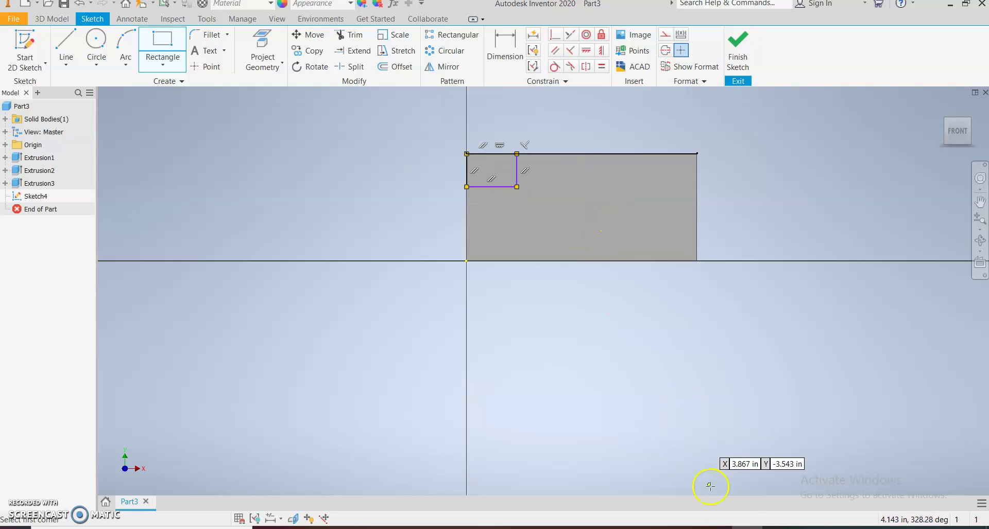
- Recheck the reference drawing in Photos and dimension the corner rectangle's width at .75 in
key(alt+Tab)
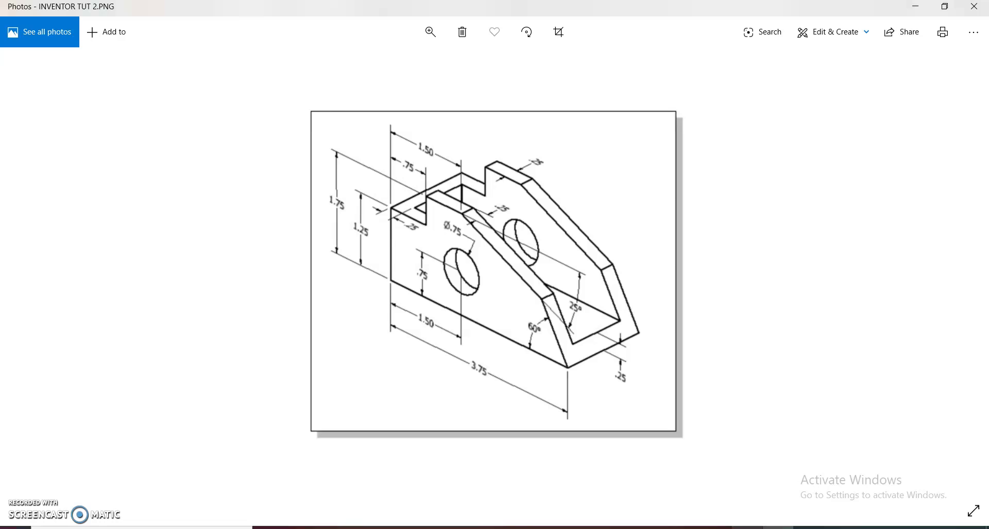
key(alt+Tab)
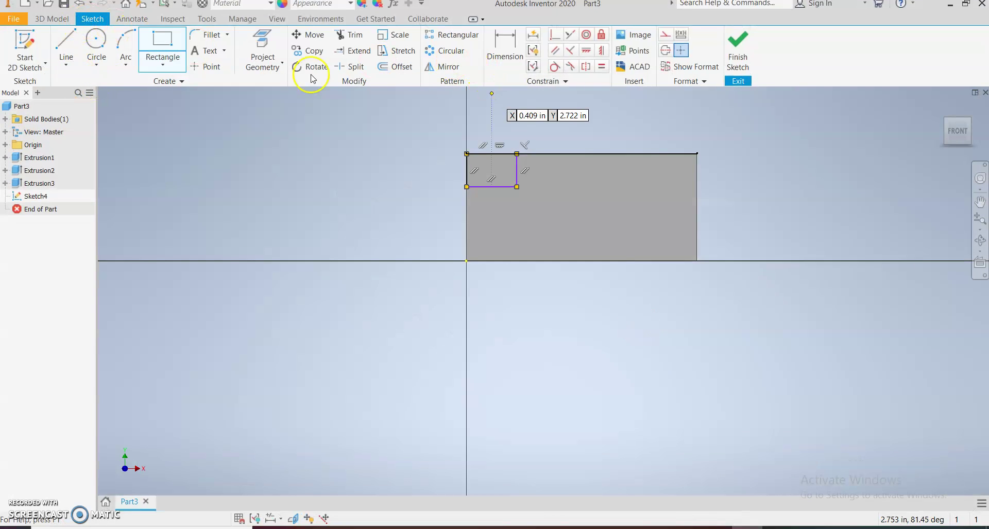
click(516, 64)
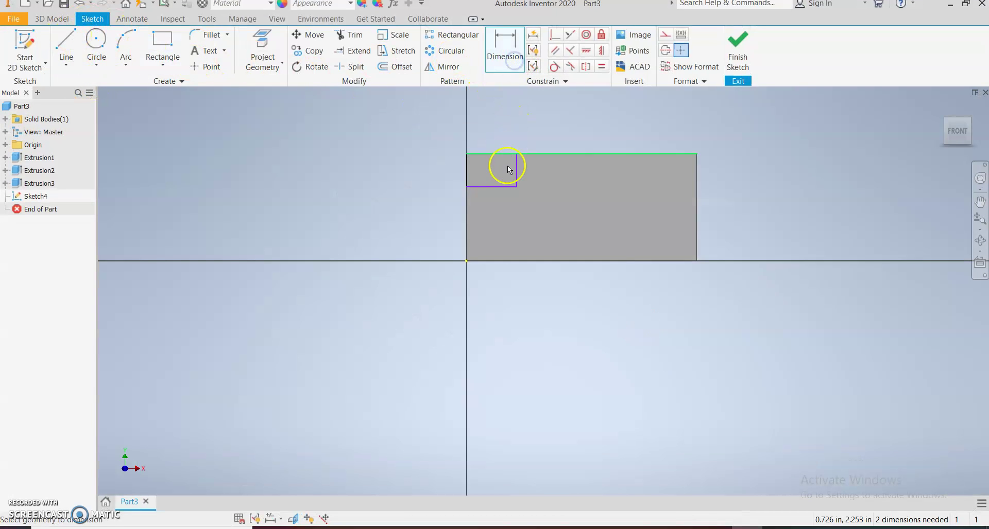
click(505, 155)
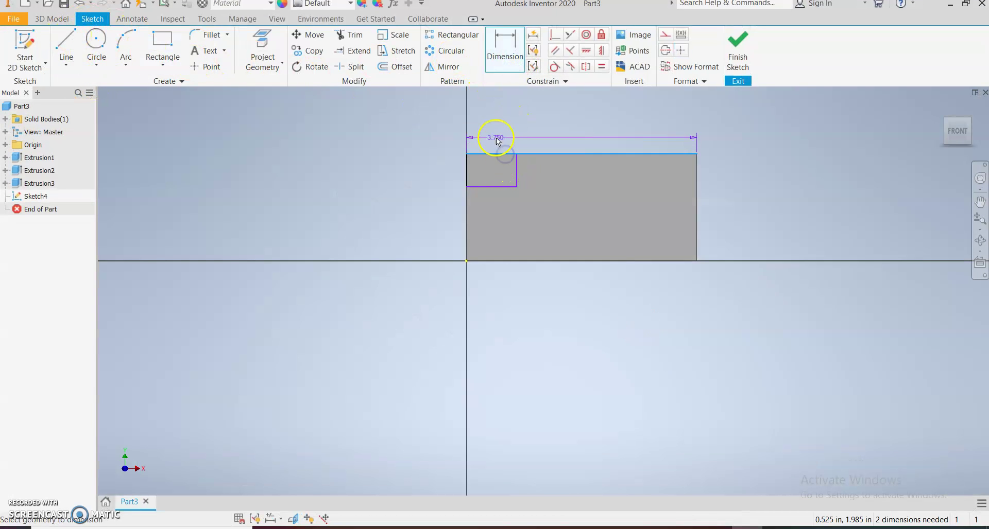
click(510, 62)
click(517, 174)
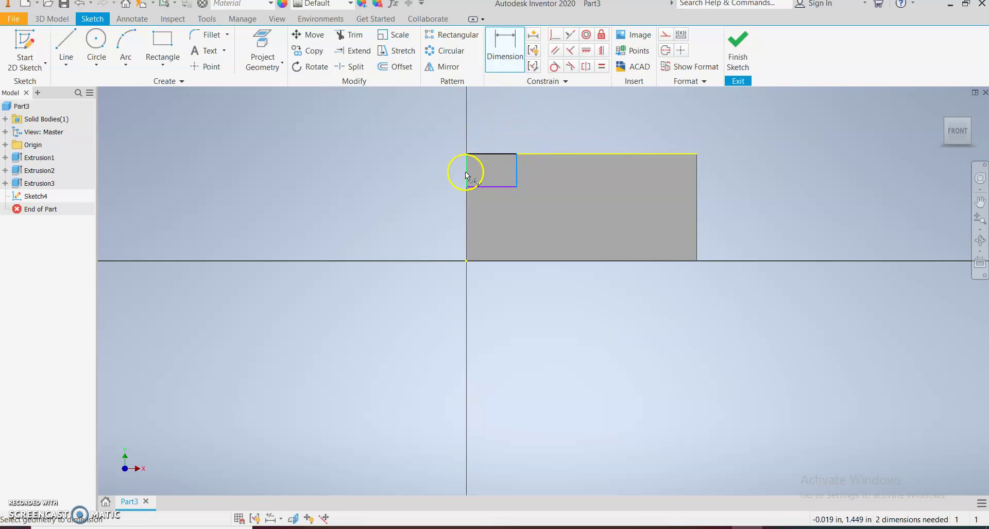
click(466, 171)
click(490, 128)
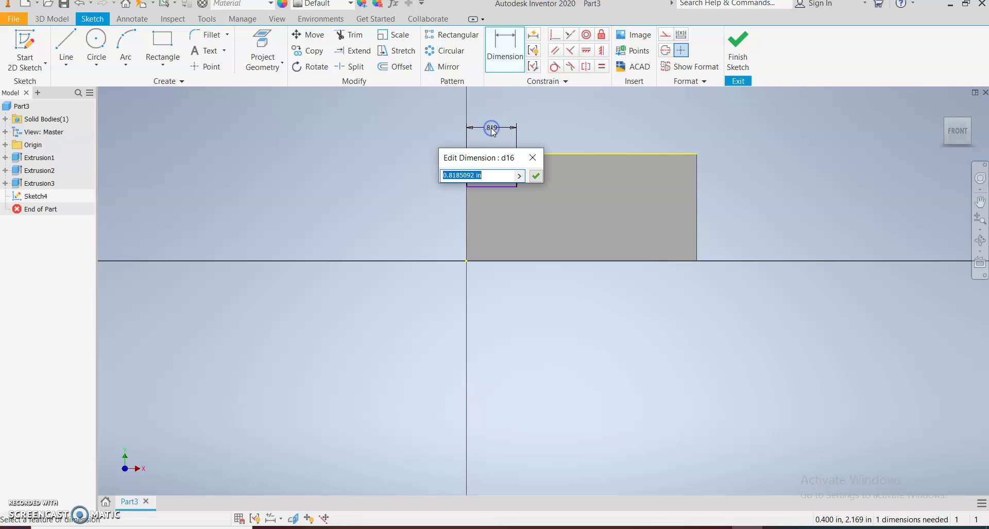
text(.75)
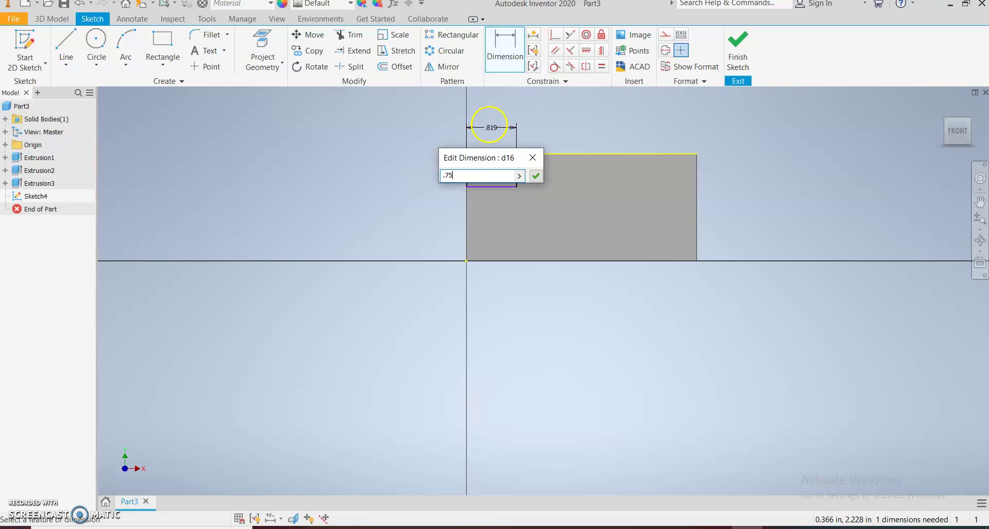
key(Return)
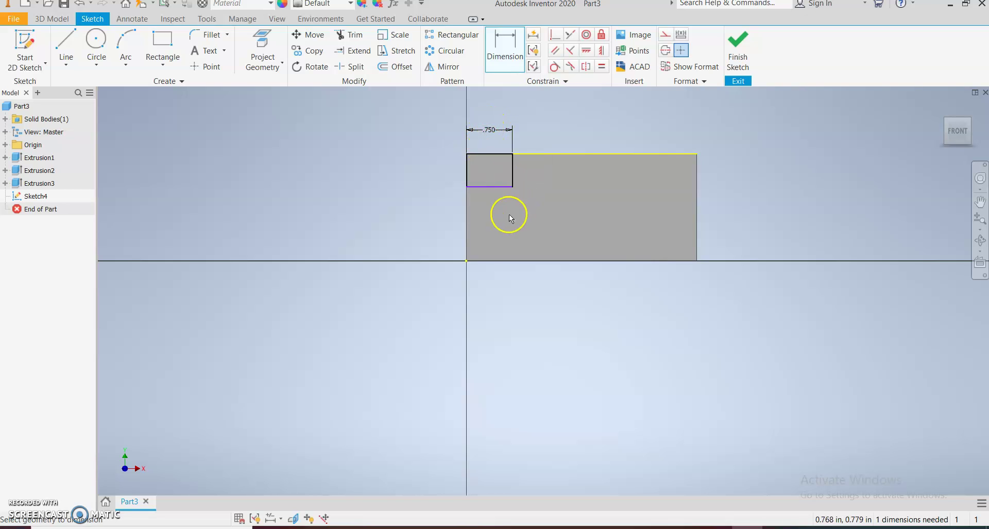
- Dimension the rectangle's lower edge 1.25 in above the block's bottom edge
click(489, 191)
click(489, 260)
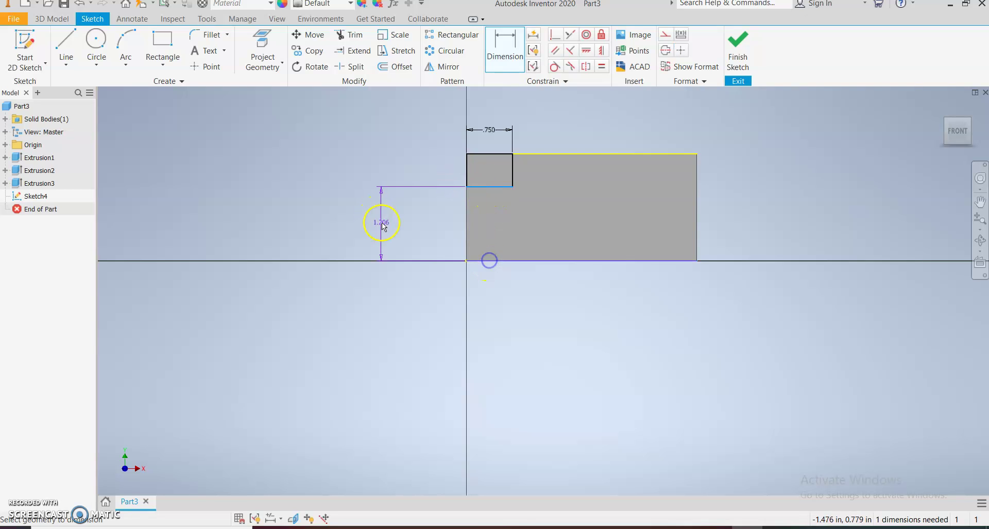
click(419, 230)
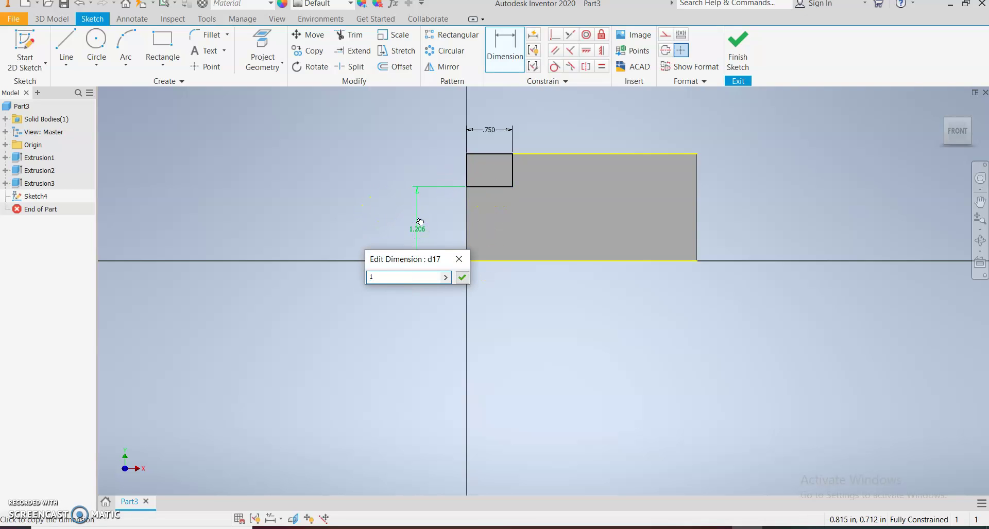
text(1.26)
key(BackSpace)
click(412, 213)
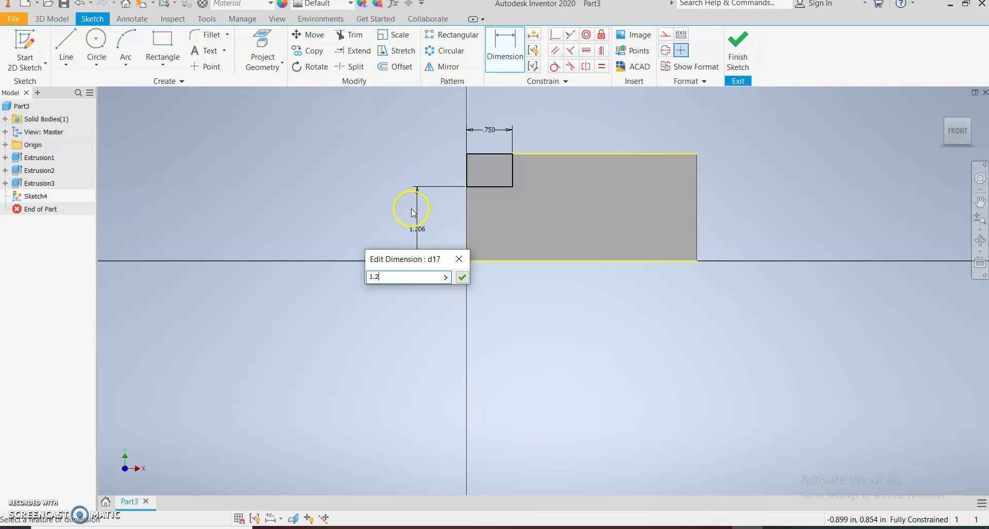
key(Return)
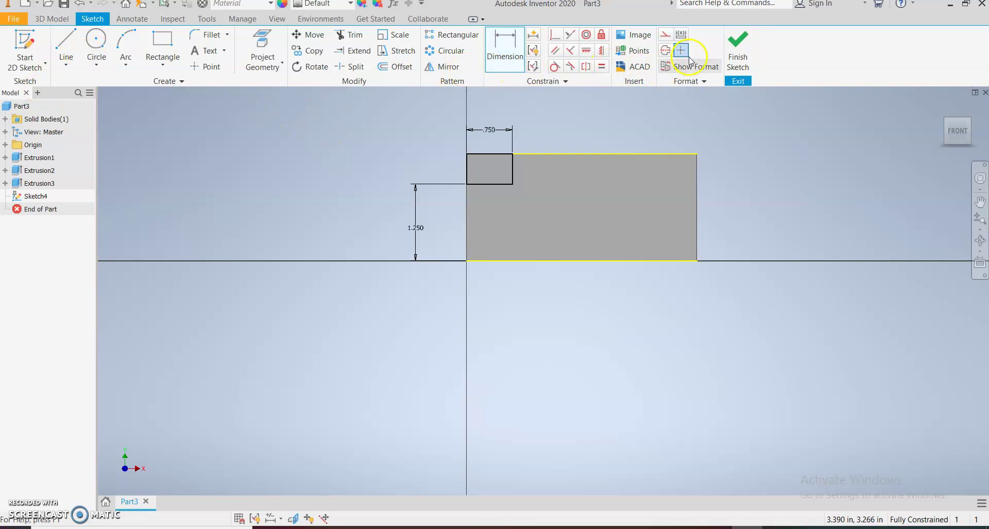
- Finish the sketch and cut-extrude the rectangle through the block's entire width to notch the upper corner
click(741, 57)
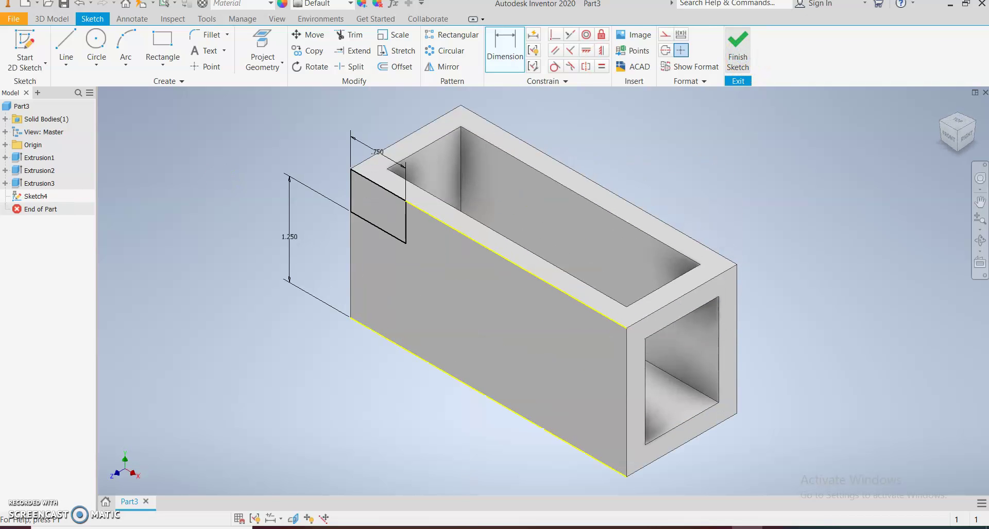
click(66, 45)
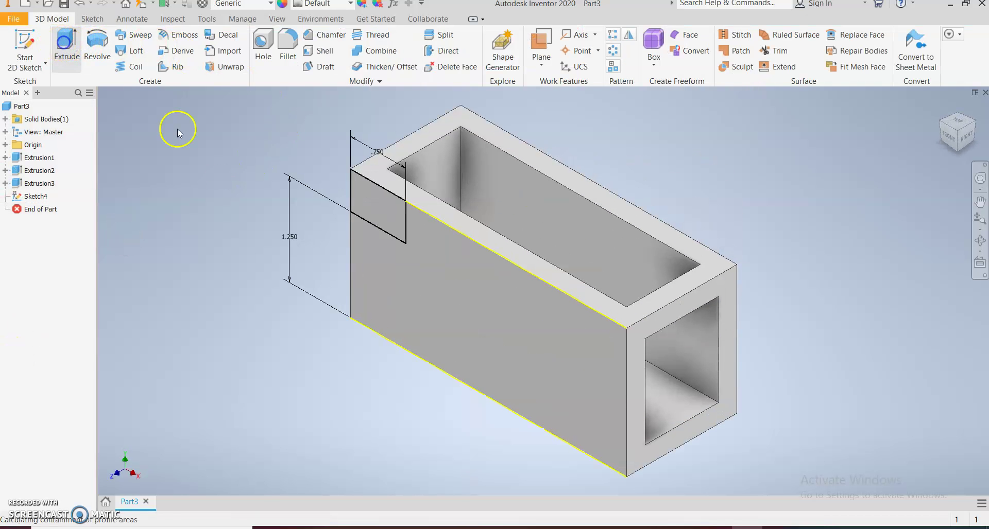
click(218, 253)
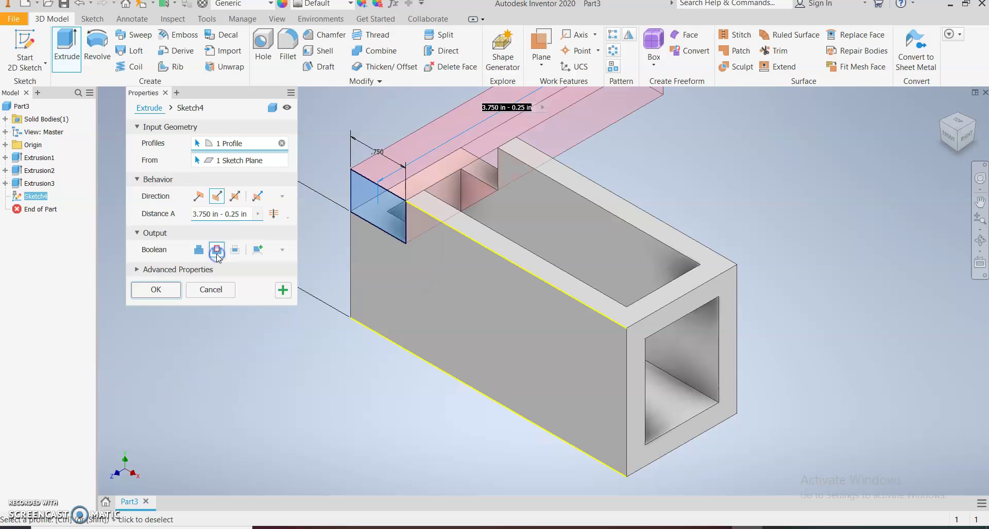
click(272, 216)
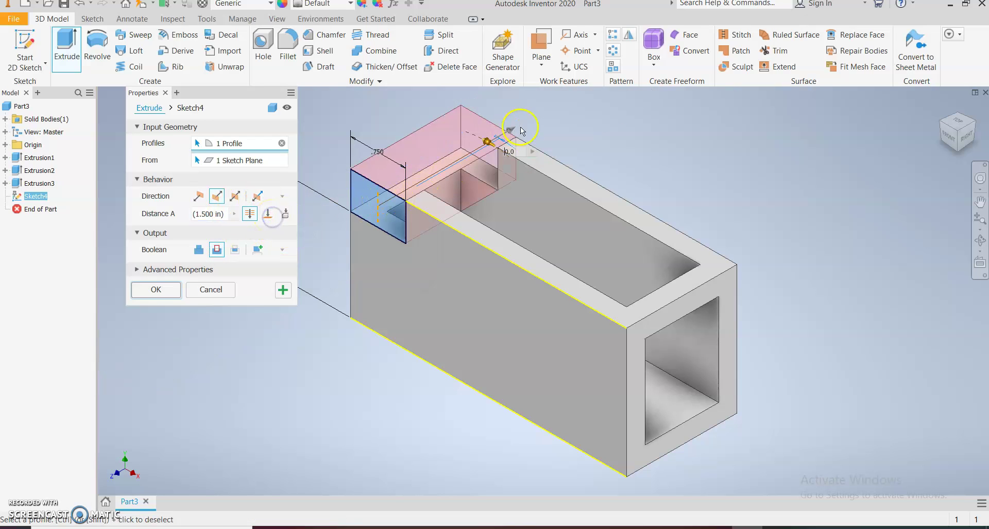
click(155, 291)
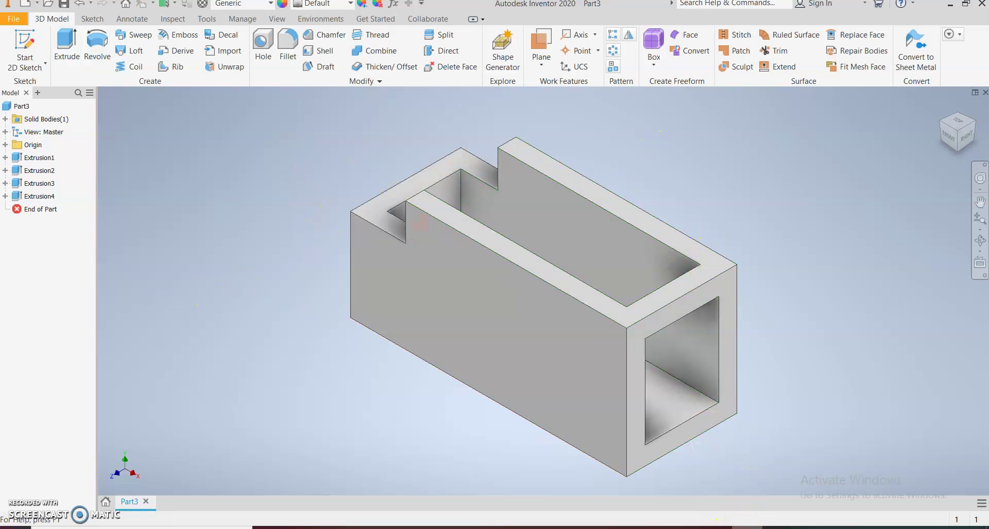
- Consult the reference drawing in Photos and sketch a closed two-slope profile on the front side face, from about 2.25 in along the top edge to the lower-right corner
key(alt+Tab)
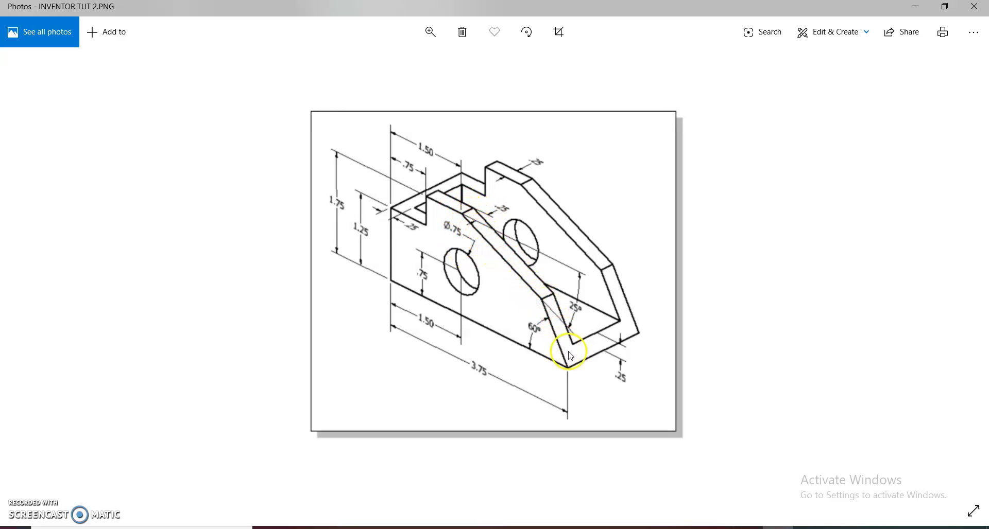
click(761, 528)
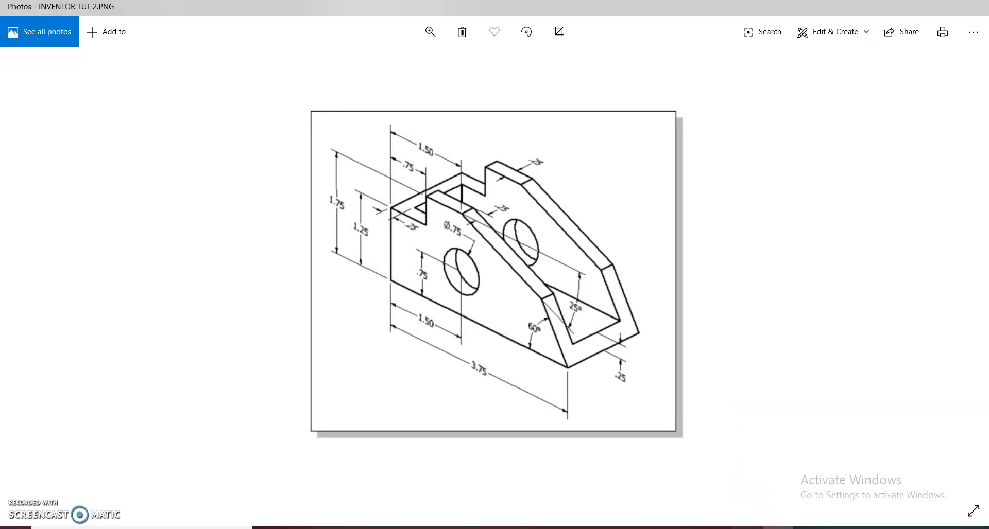
click(523, 300)
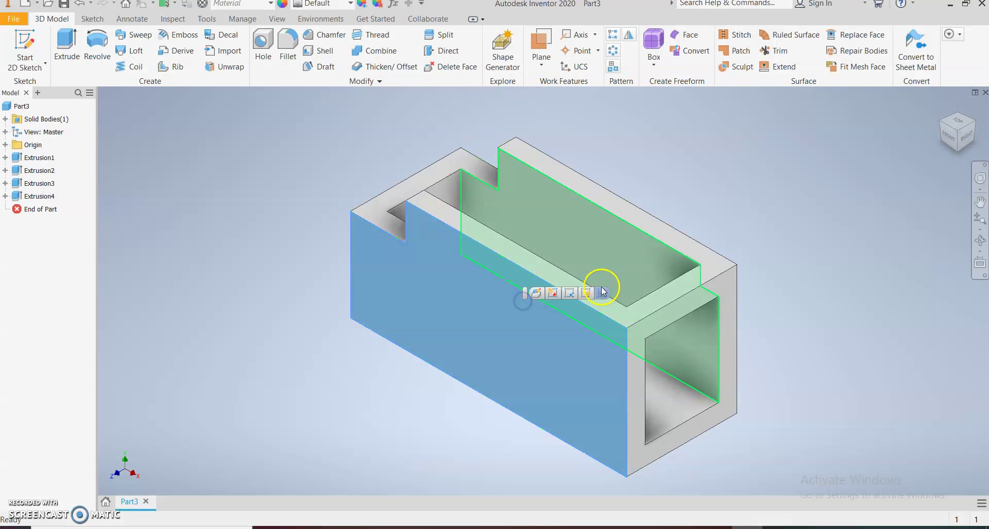
click(596, 289)
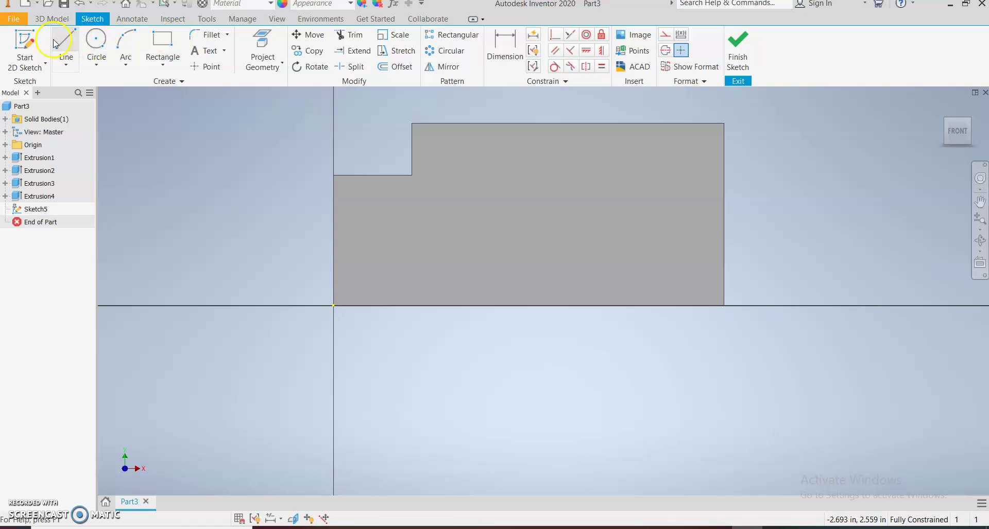
click(73, 47)
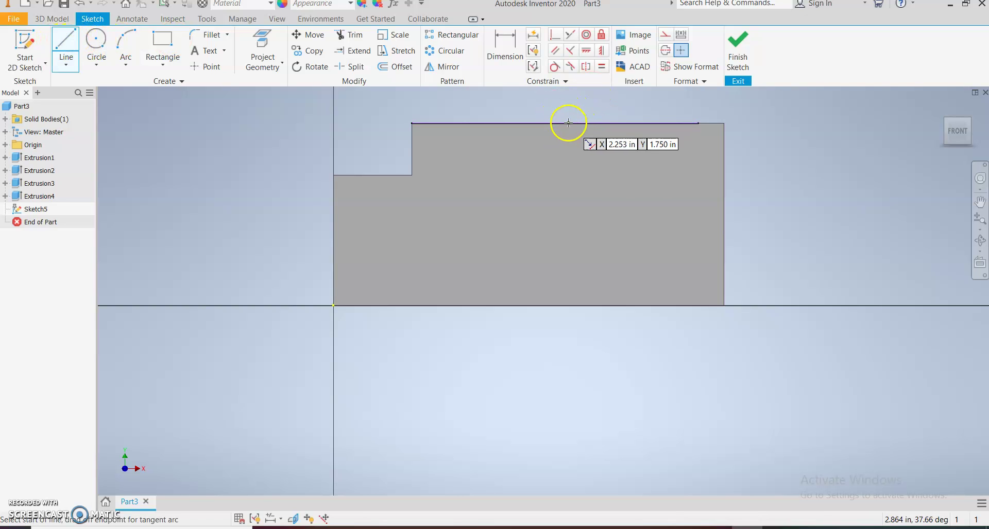
click(569, 124)
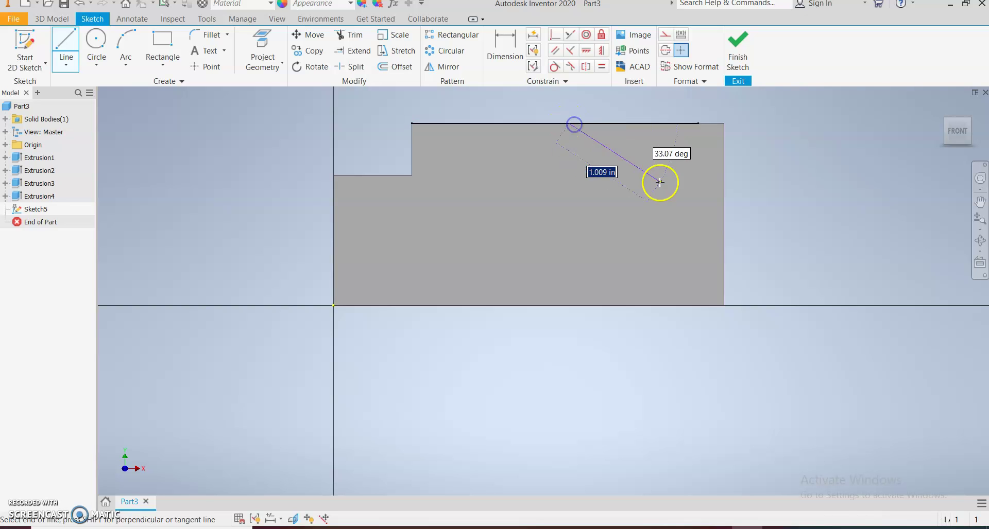
click(668, 219)
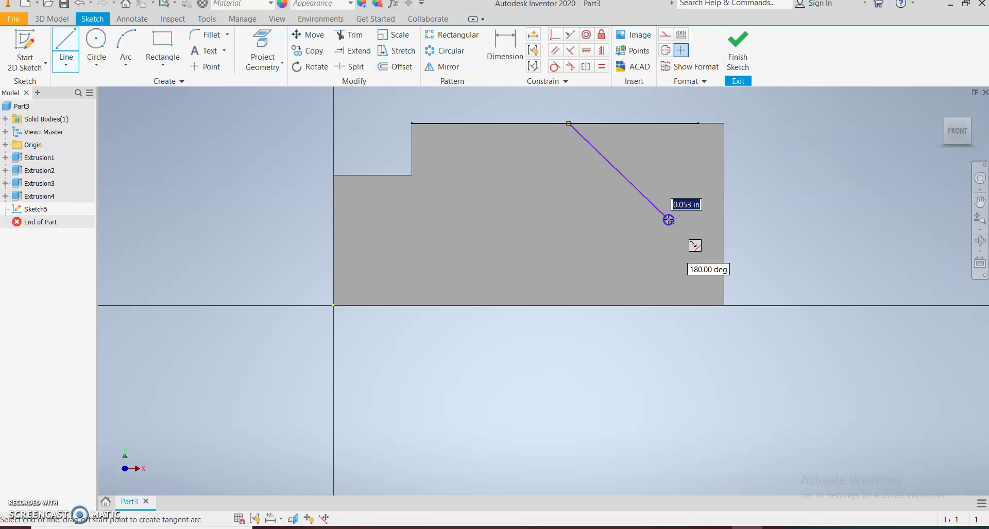
click(724, 306)
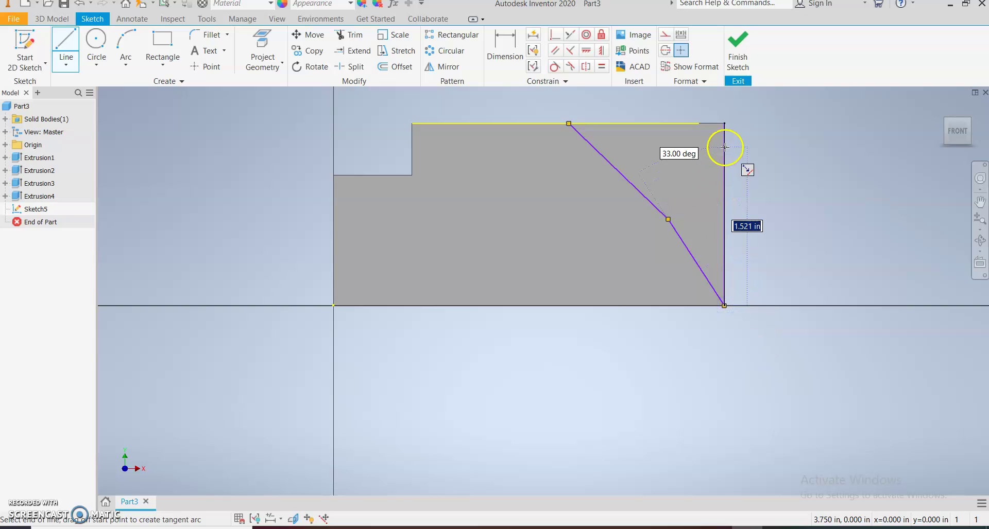
click(724, 124)
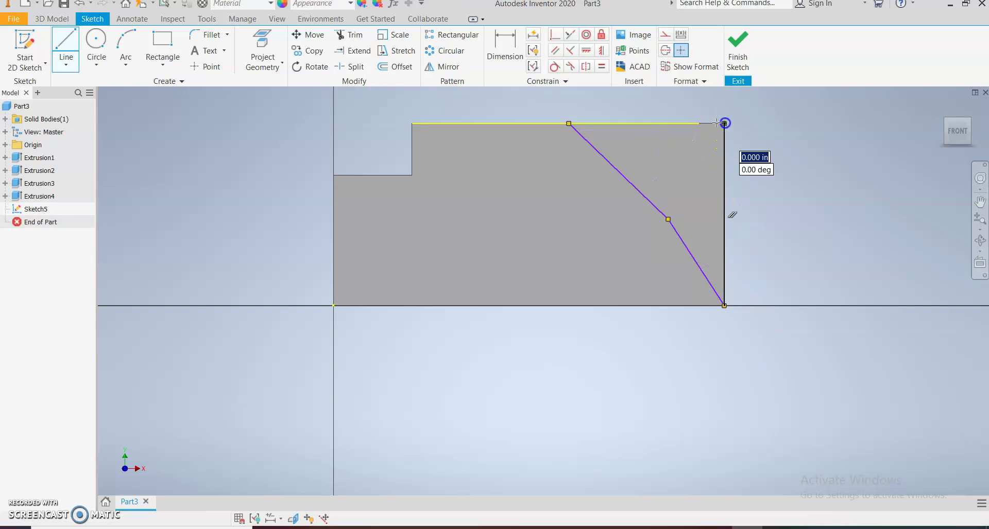
click(569, 123)
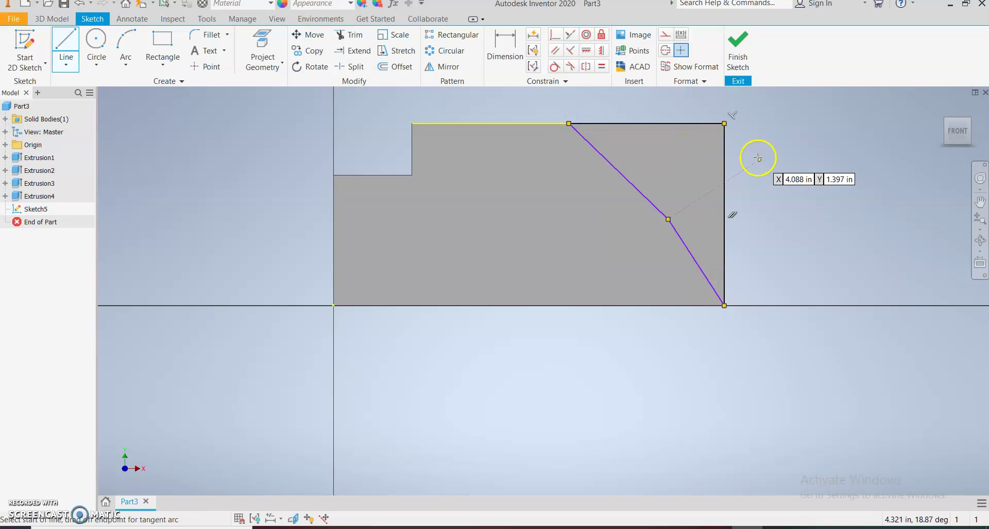
- Dimension the angle between the profile's lower sloping line and the block's bottom edge at 60 degrees
click(504, 49)
click(701, 273)
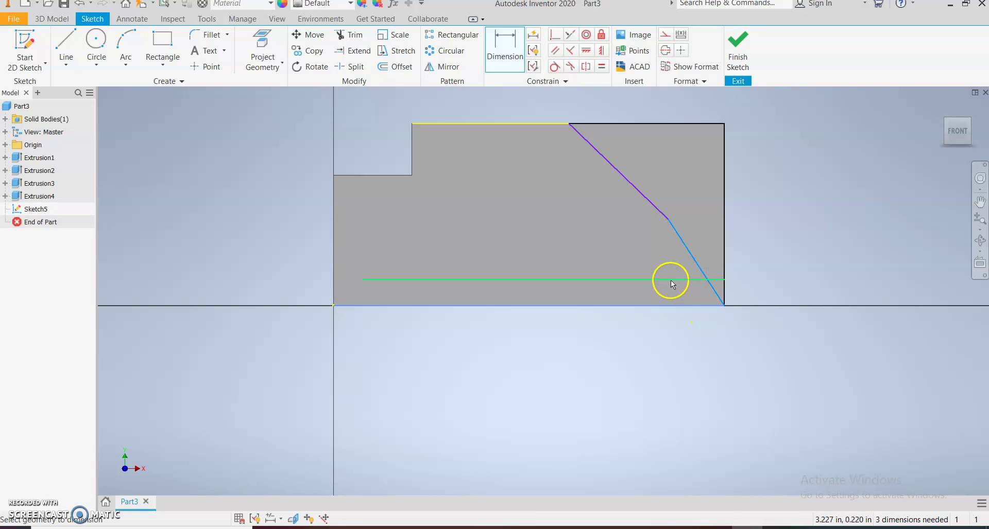
click(658, 267)
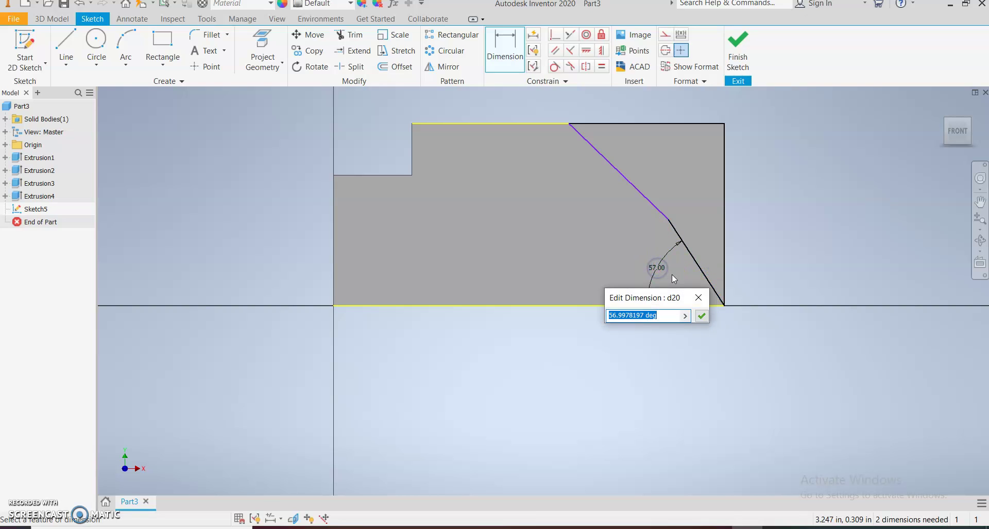
text(60)
click(669, 283)
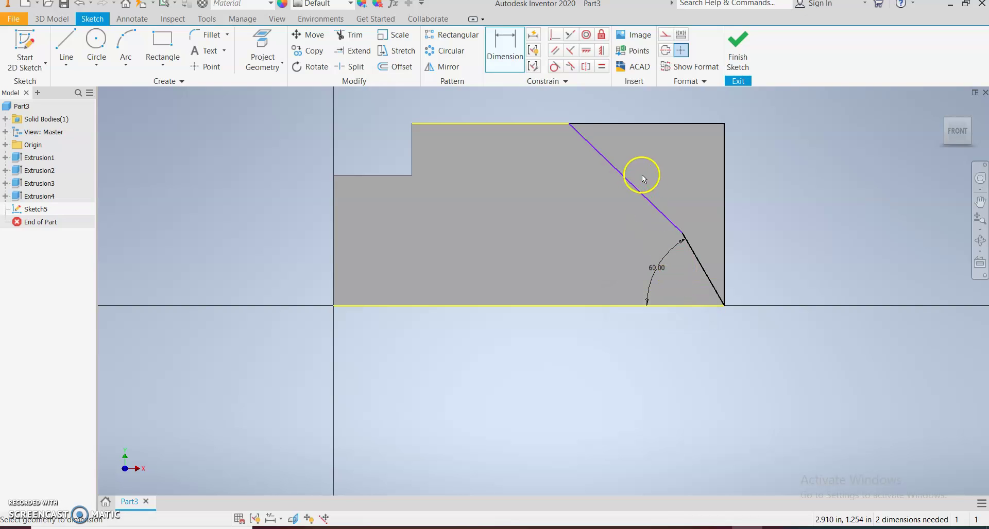
- Dimension the angle between the profile's upper sloping line and the block's top edge at 25 degrees
click(640, 190)
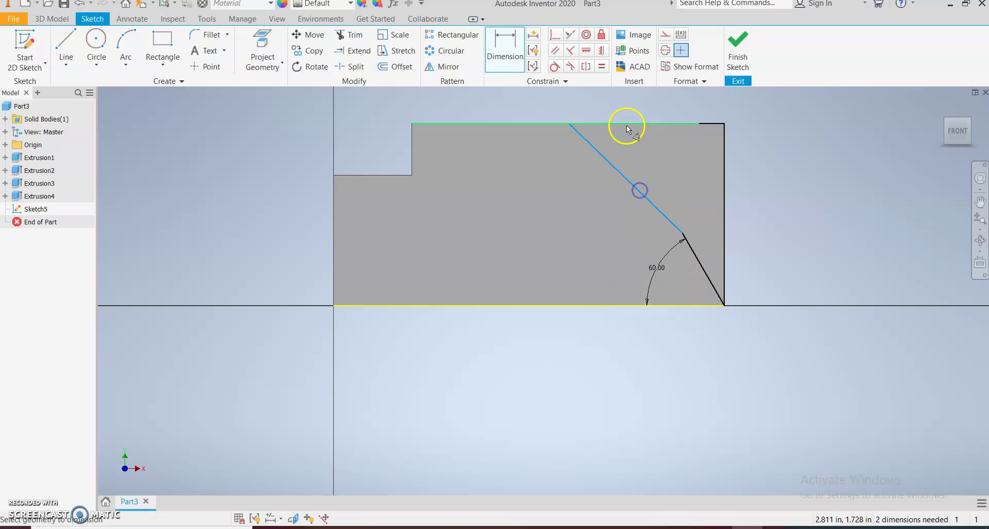
click(627, 126)
click(630, 148)
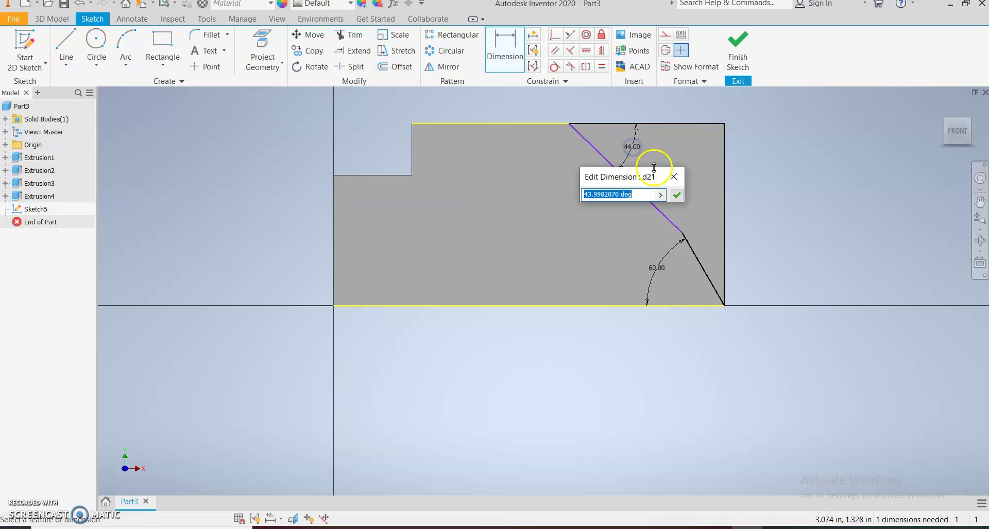
click(657, 318)
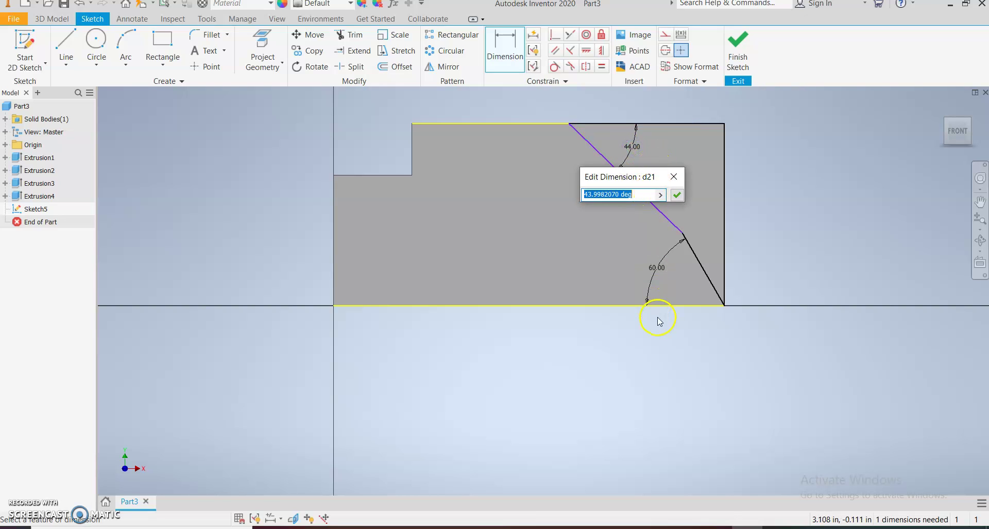
text(25)
key(Return)
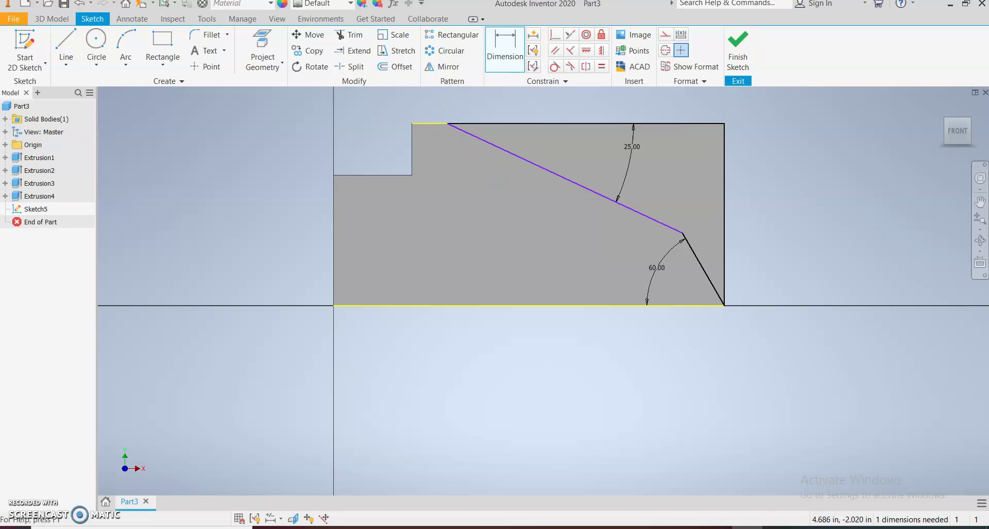
- Consult the reference drawing in Photos and dimension the upper end of the profile's sloping line 1.5 in from the block's notched end
key(alt+Tab)
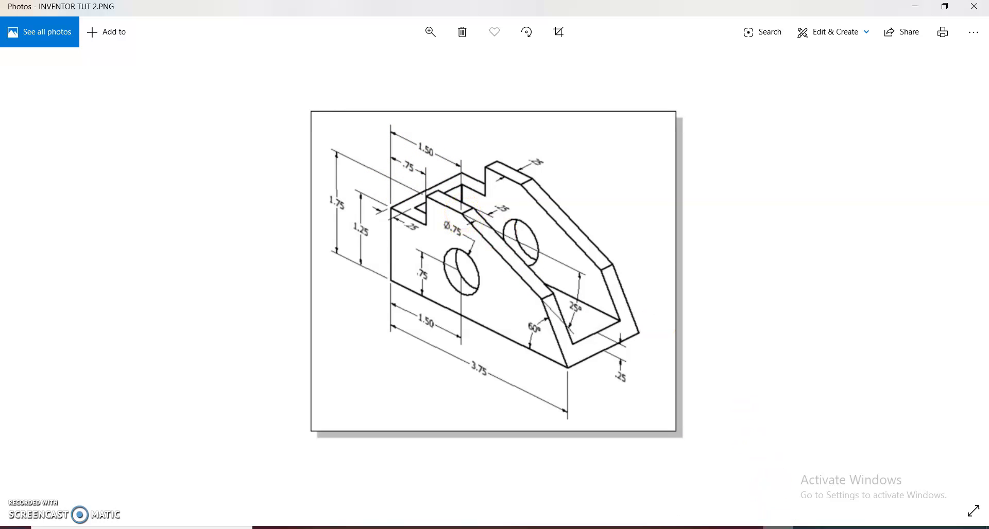
key(alt+Tab)
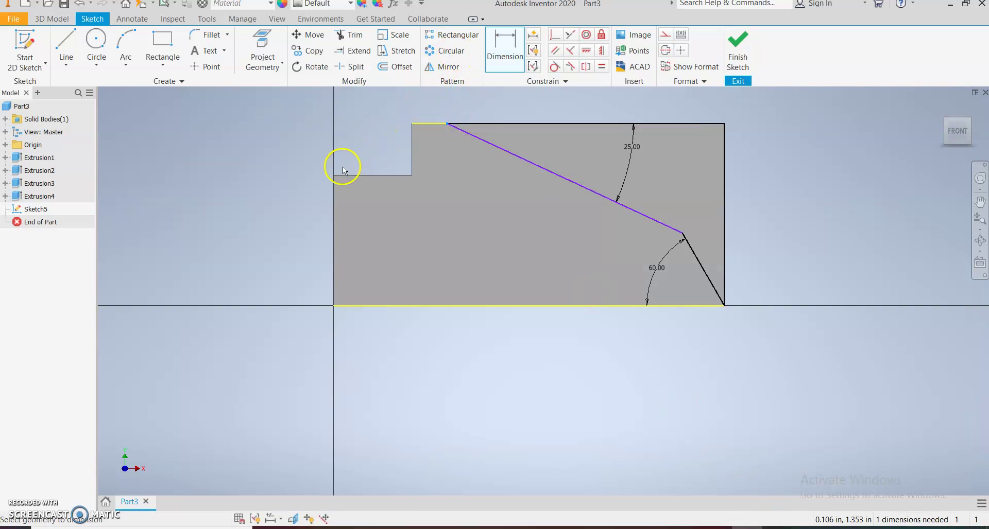
click(329, 190)
click(397, 103)
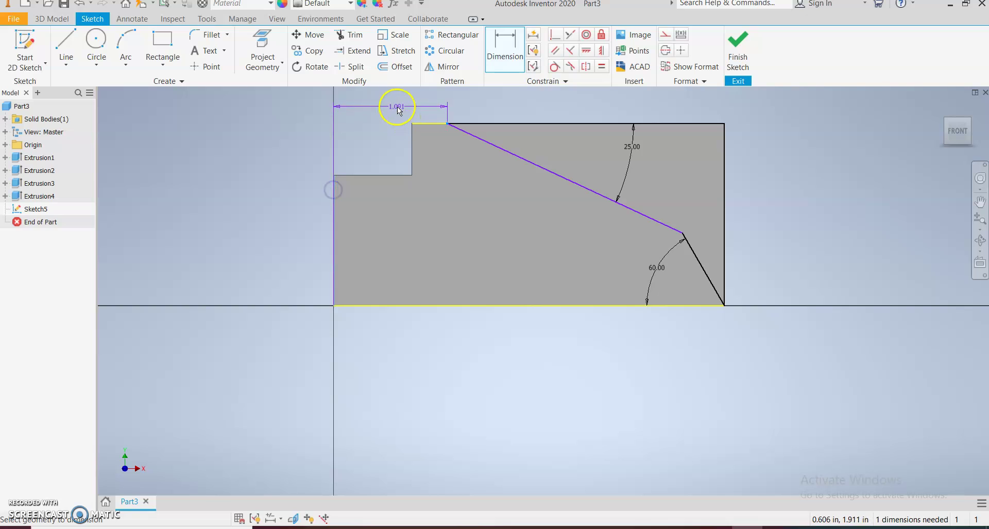
text(1.5)
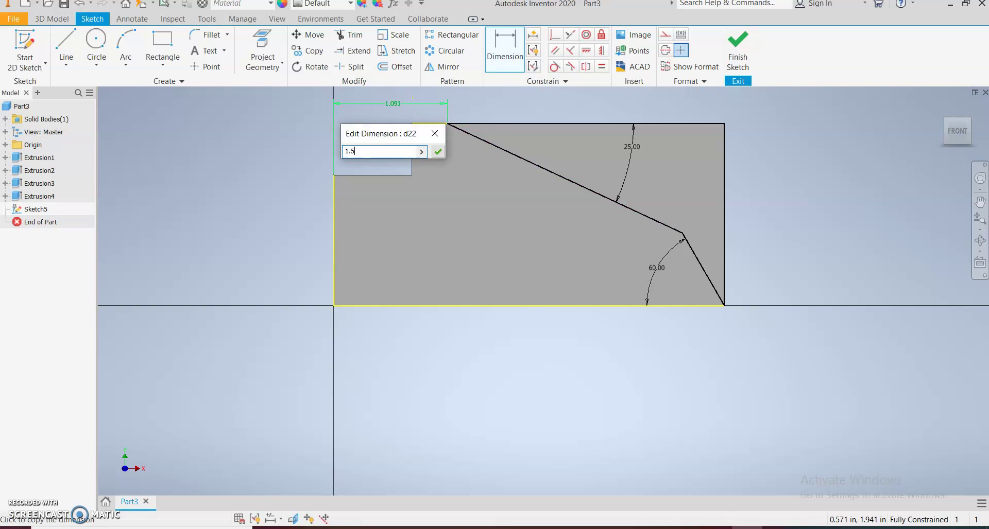
key(Return)
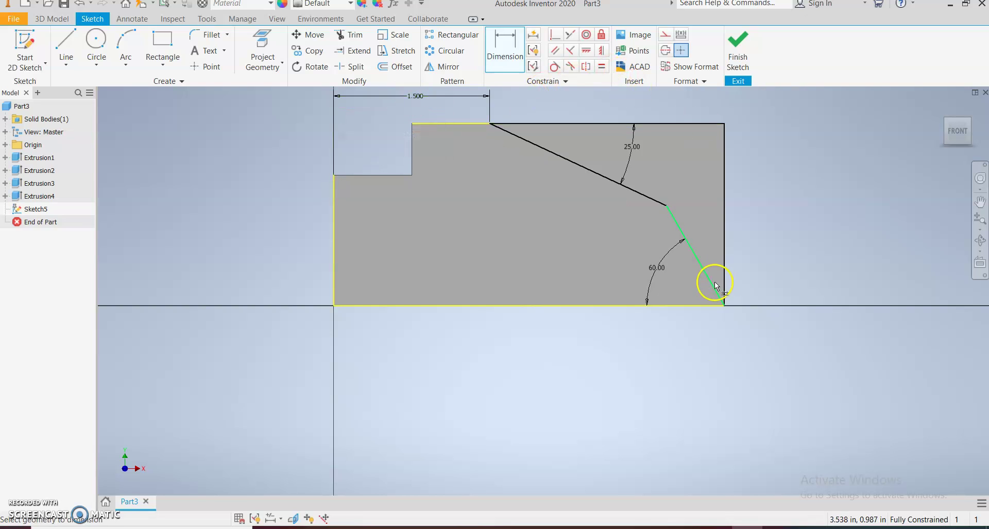
- Finish the sketch and cut-extrude the two-slope profile through the block's entire width
scroll(662, 154, down, 3)
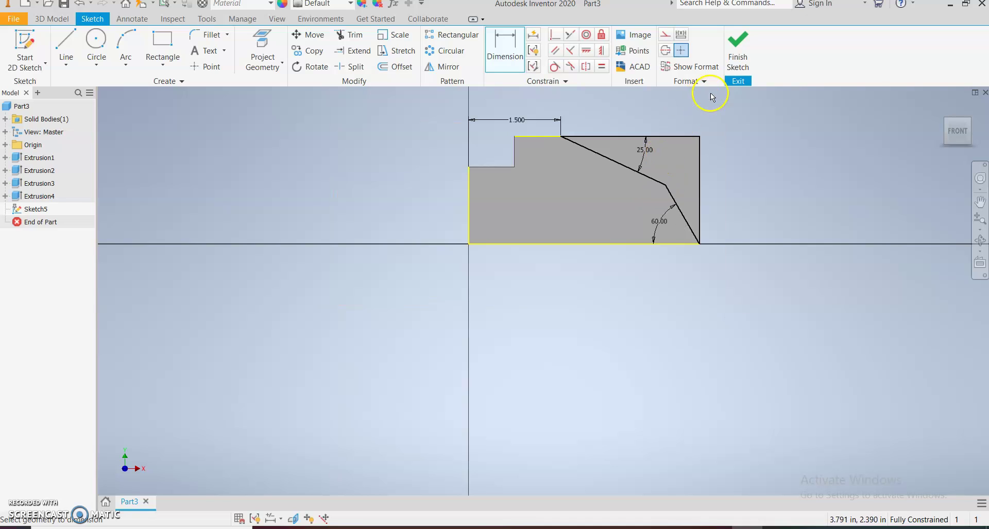
click(736, 60)
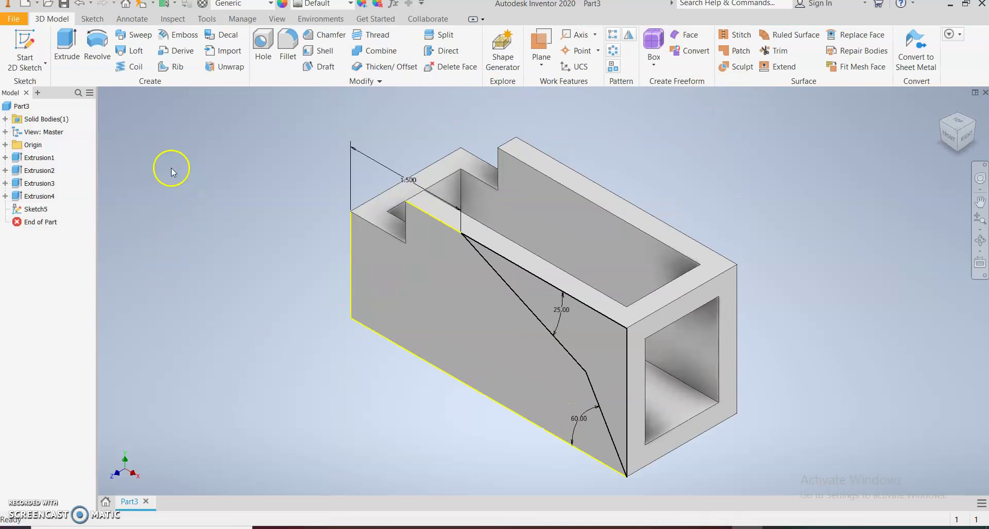
click(71, 56)
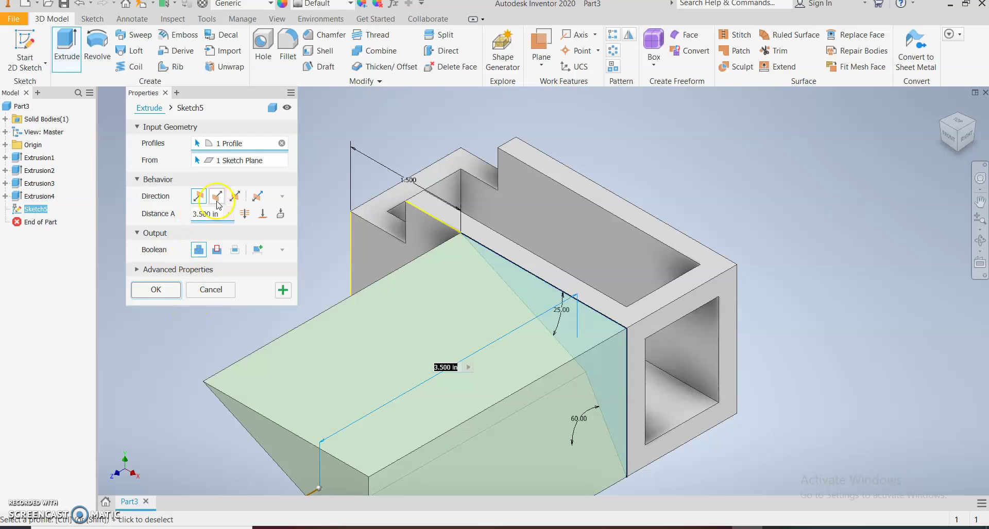
click(214, 209)
click(217, 250)
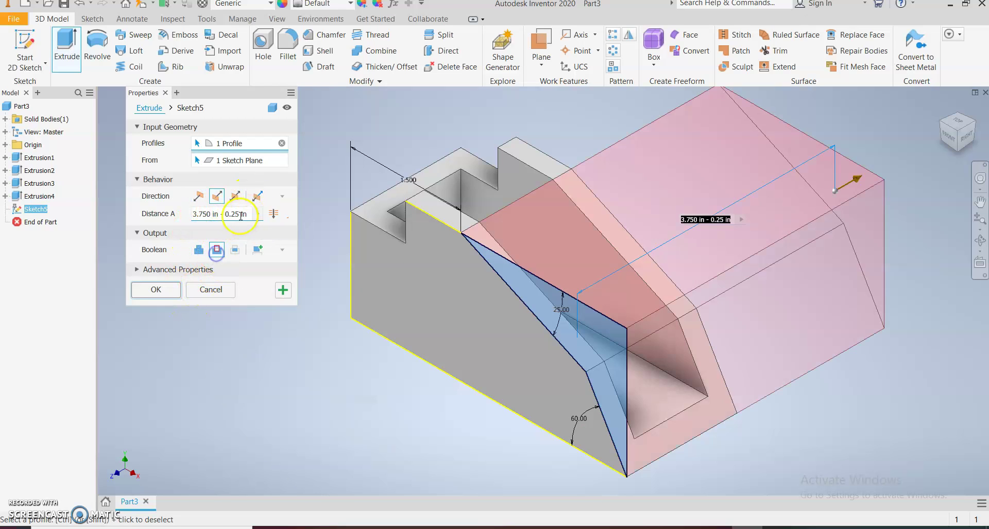
click(273, 214)
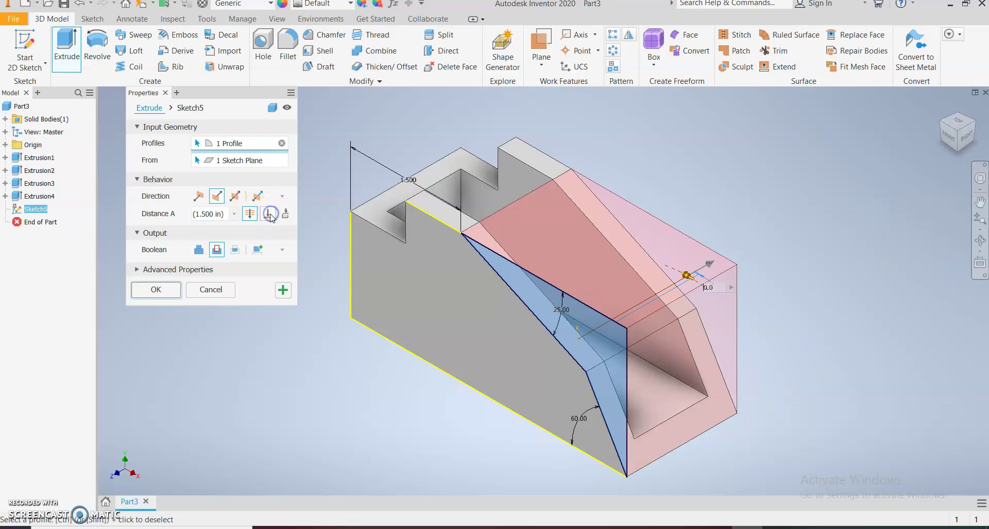
click(168, 292)
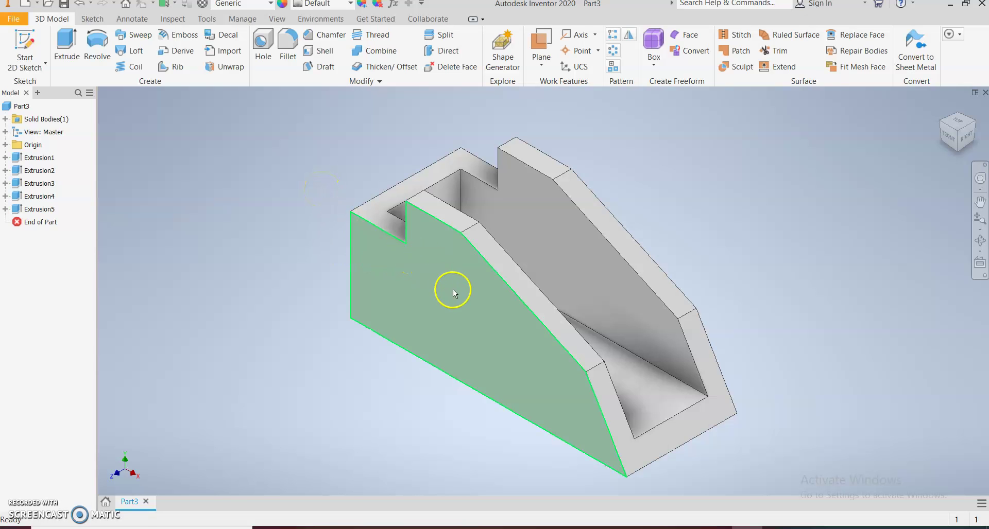
- Sketch a circle about 0.70 in in diameter on the front side face below the slope's start, and consult the reference drawing in Photos
click(466, 288)
click(533, 282)
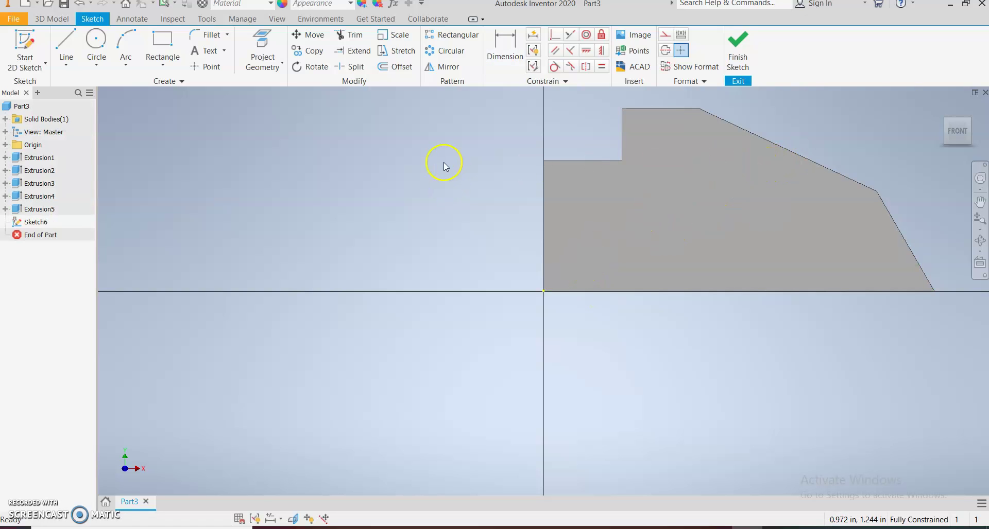
click(96, 43)
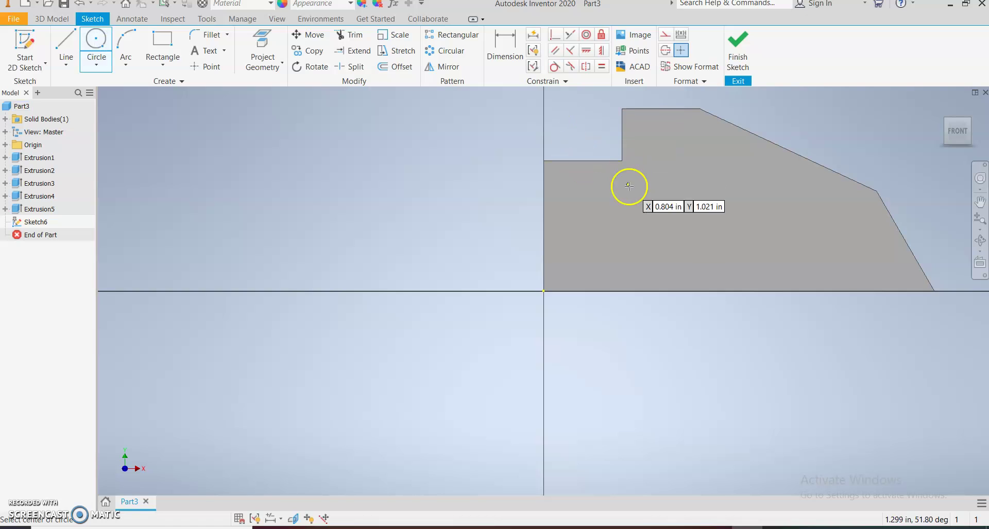
click(684, 238)
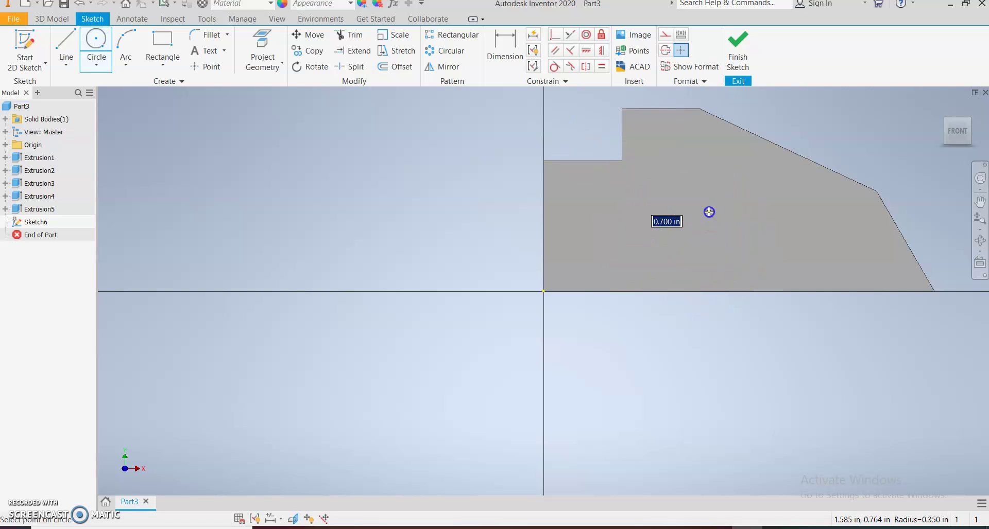
click(709, 212)
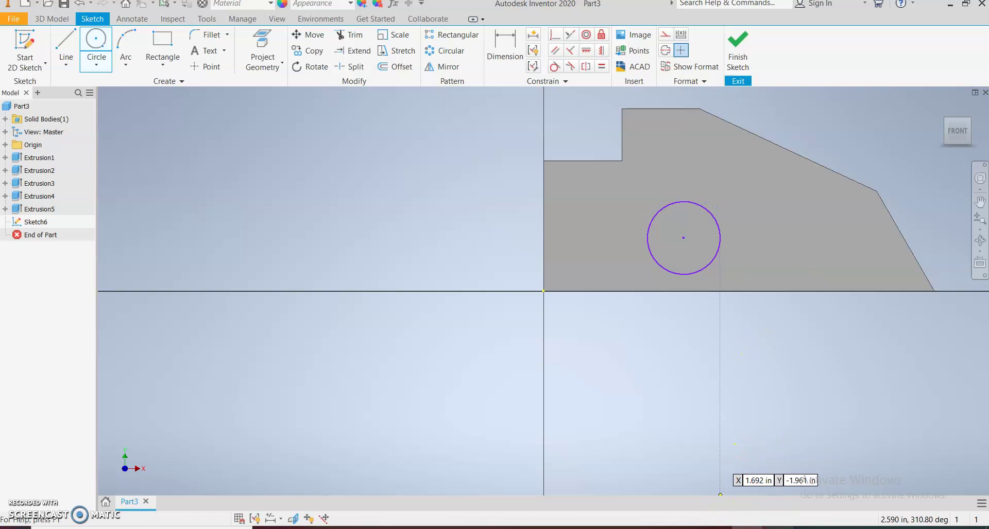
key(alt+Tab)
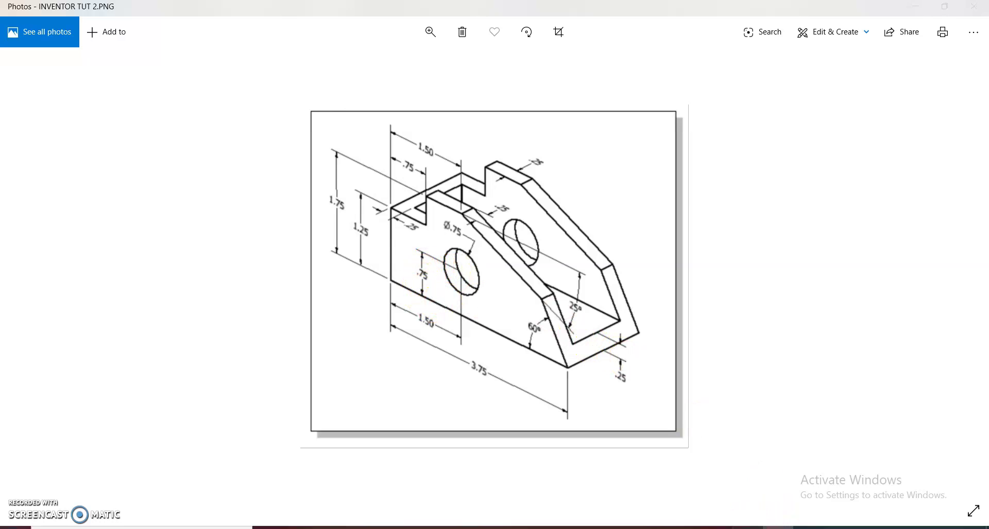
key(alt+Tab)
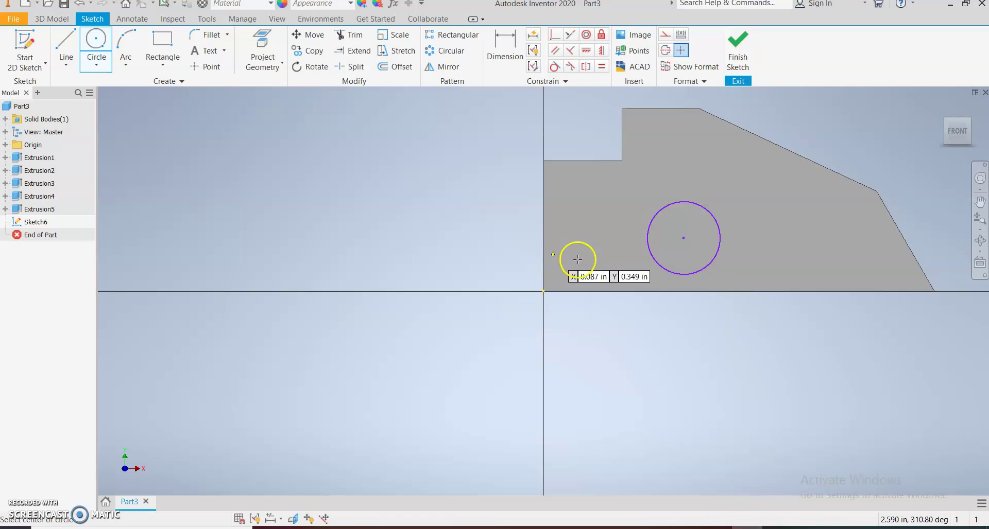
click(510, 43)
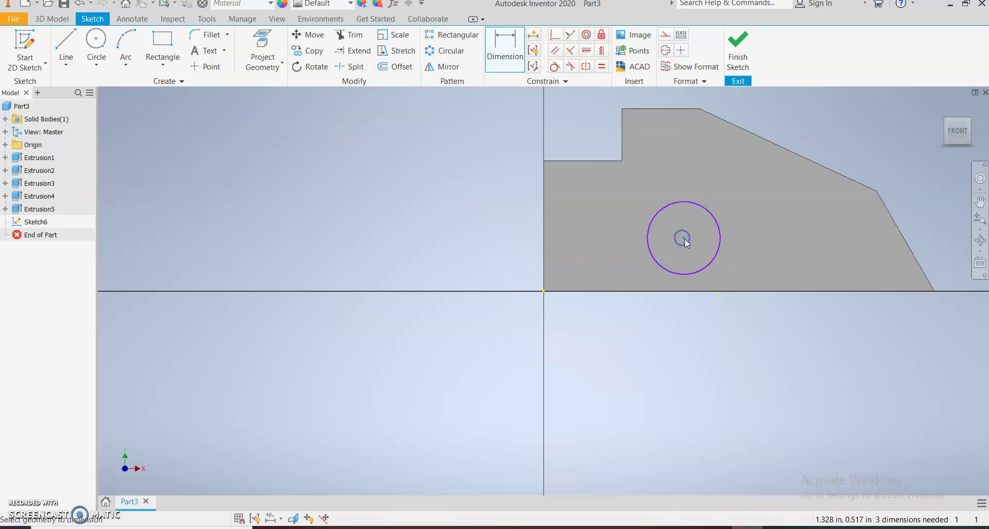
click(674, 262)
click(644, 238)
- Dimension the circle's diameter at 0.75 in
click(502, 67)
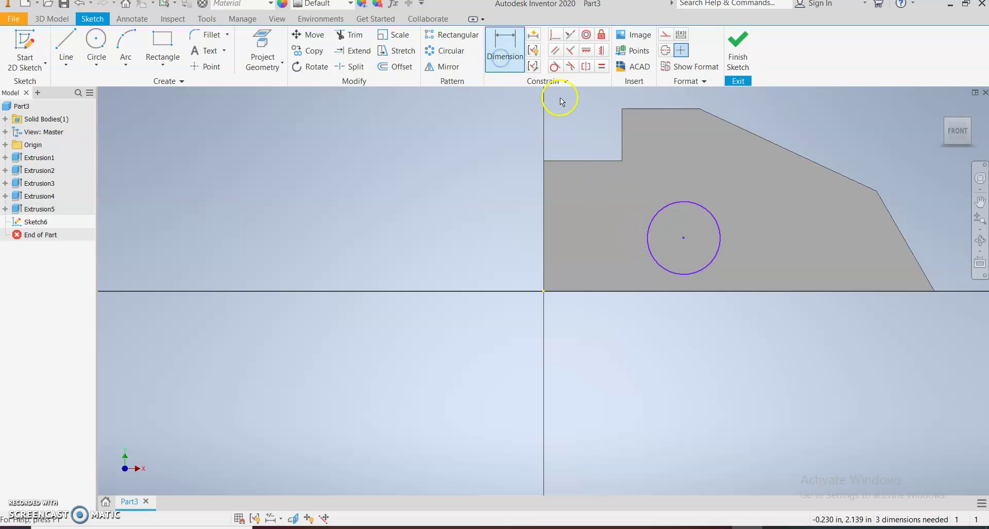
click(658, 212)
click(622, 202)
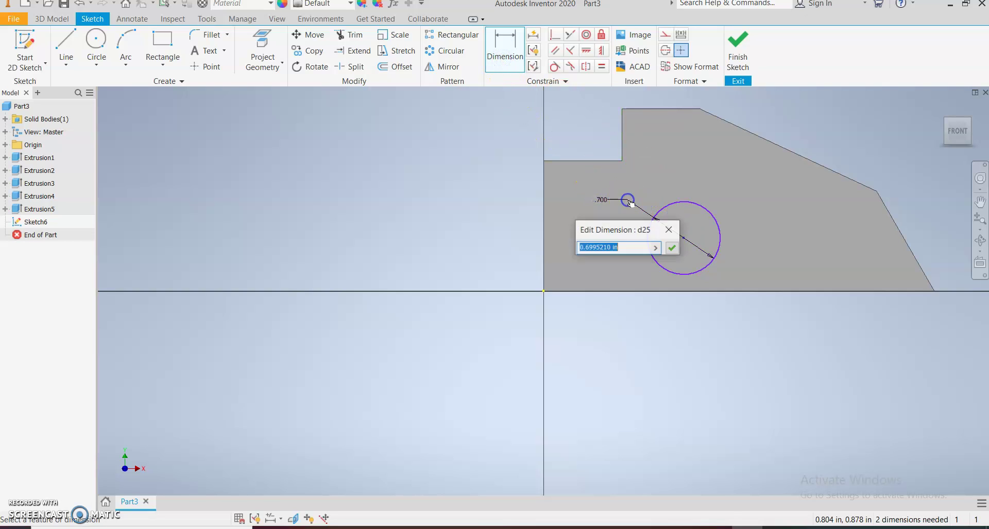
text(.)
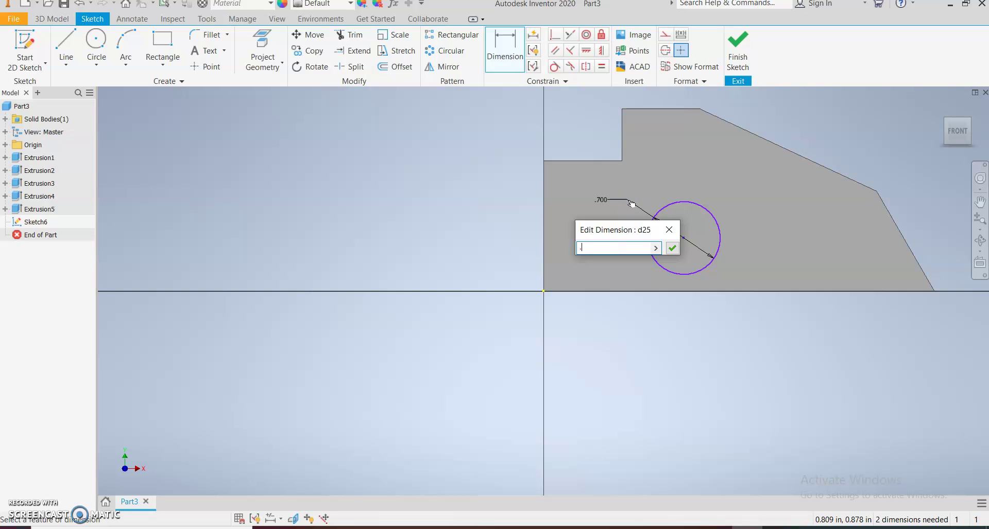
text(75)
click(671, 247)
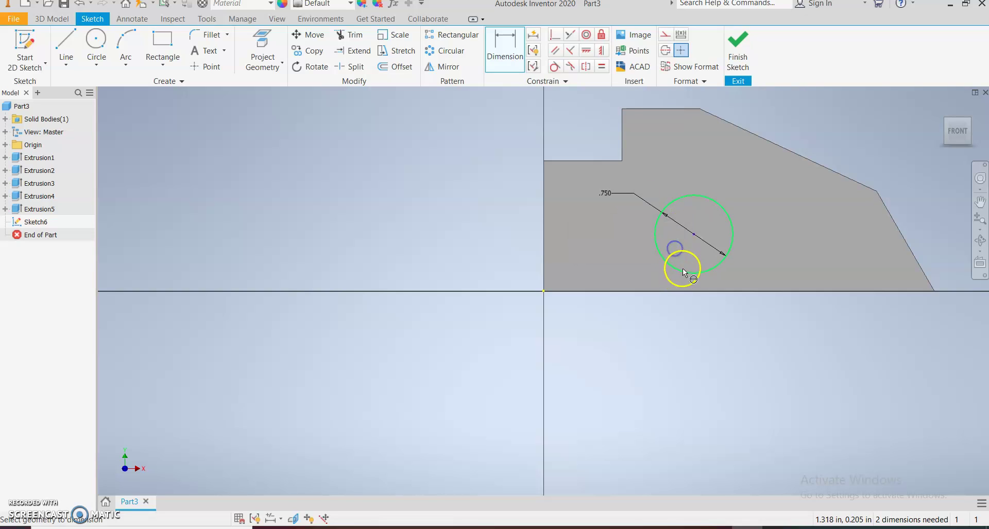
click(693, 235)
click(691, 290)
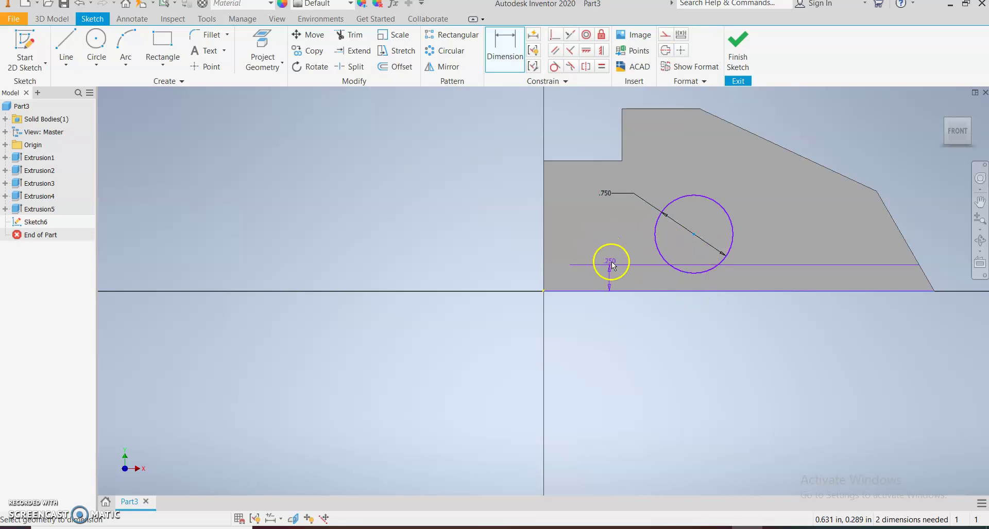
key(Escape)
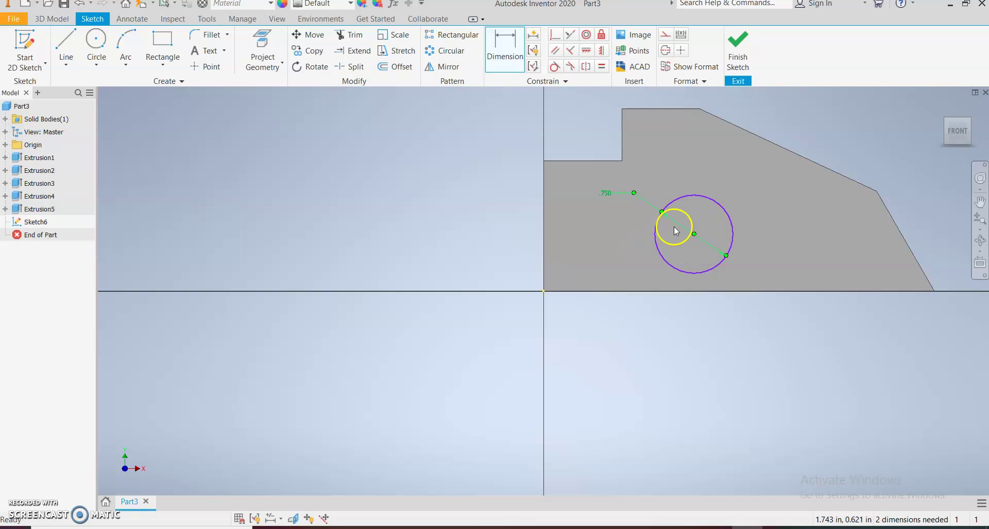
- Dimension the height of the circle's center above the bracket's bottom edge at 0.75 in
click(498, 58)
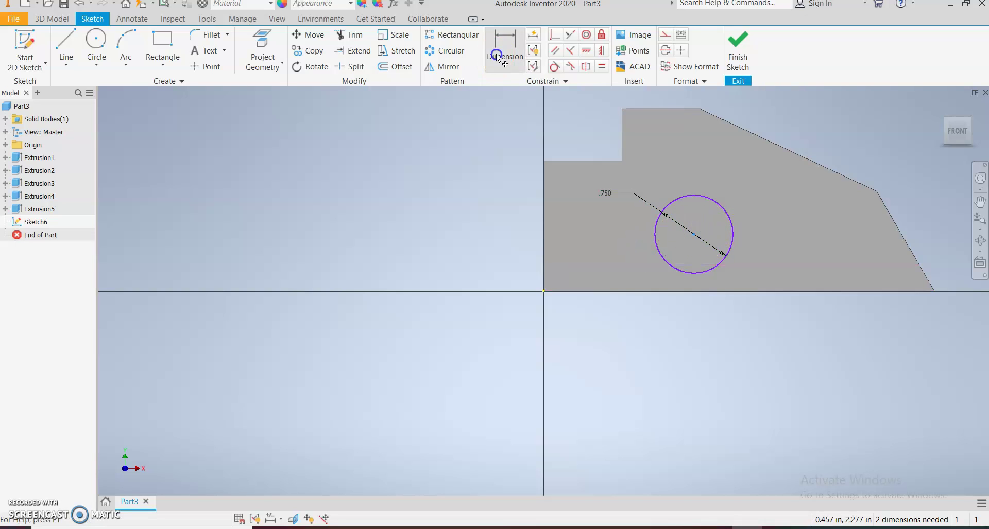
click(692, 232)
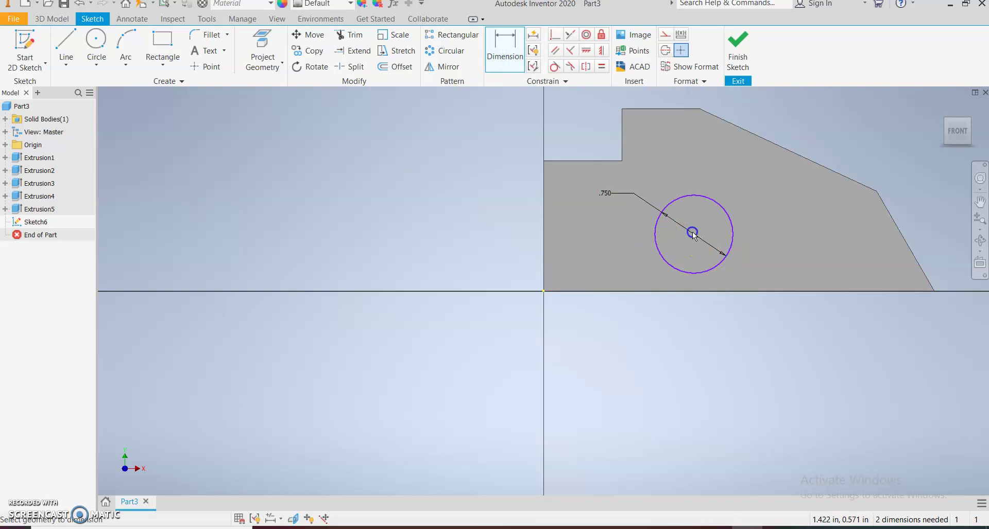
click(695, 292)
click(616, 260)
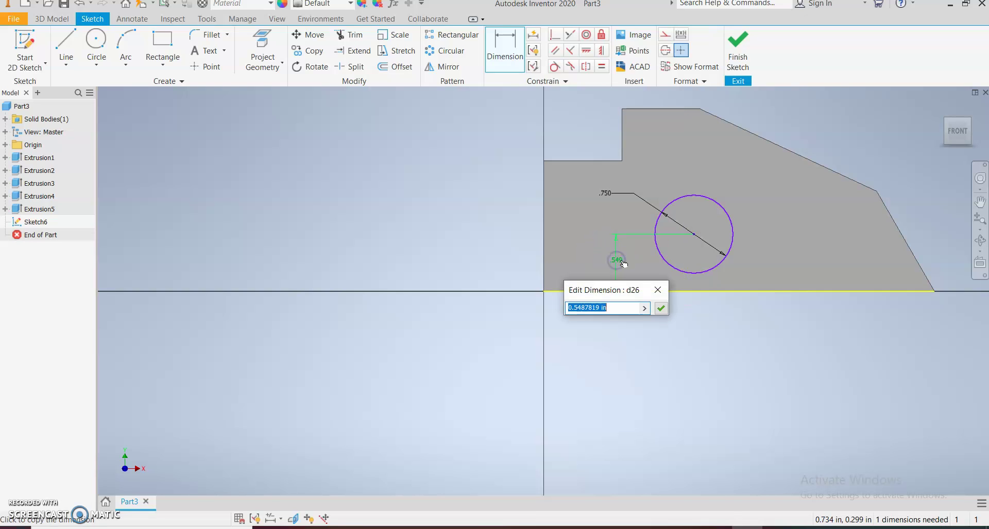
text(.75)
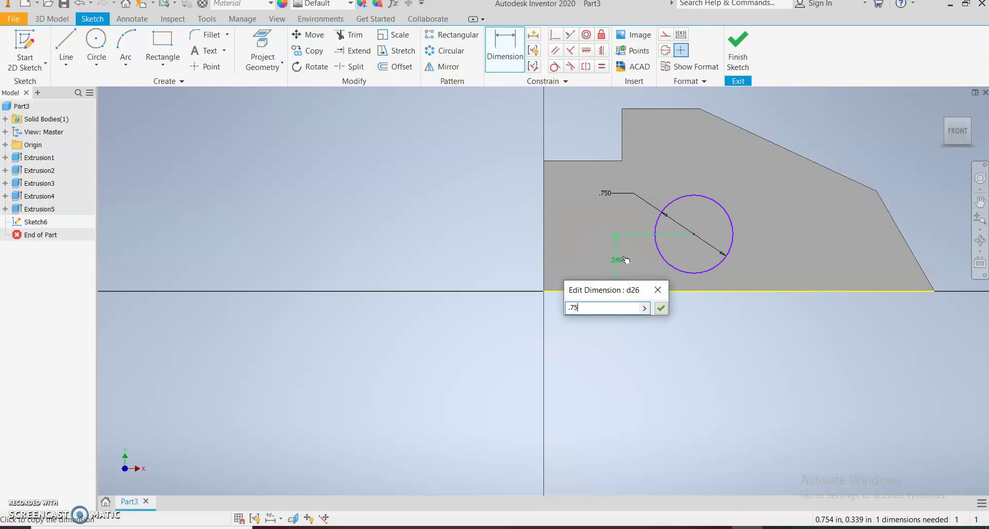
key(Return)
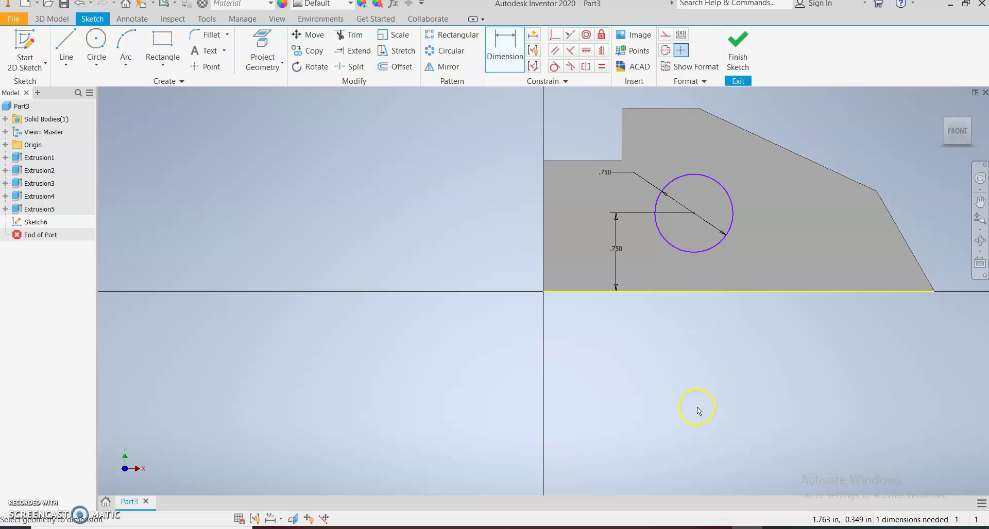
- Consult the reference drawing in Photos and dimension the circle's center 1.5 in from the bracket's vertical end edge
key(alt+Tab)
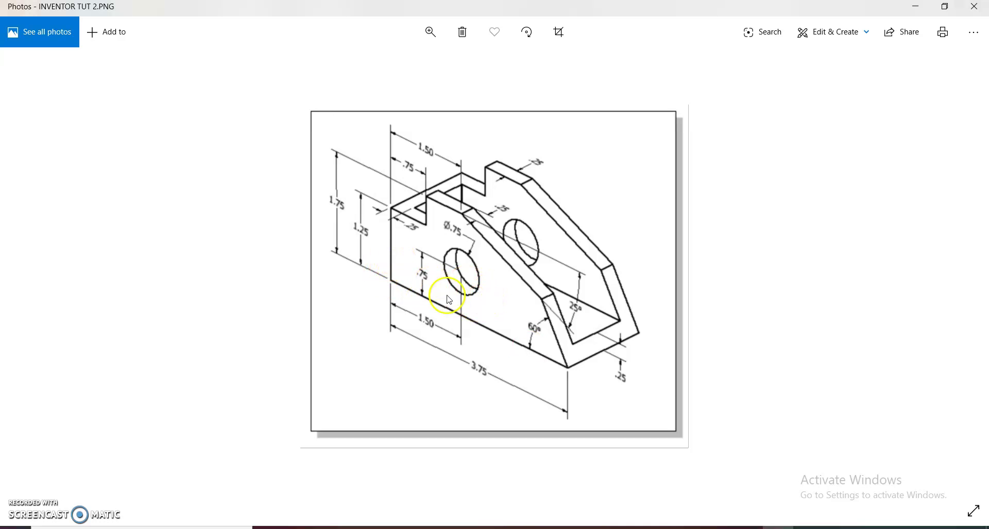
key(alt+Tab)
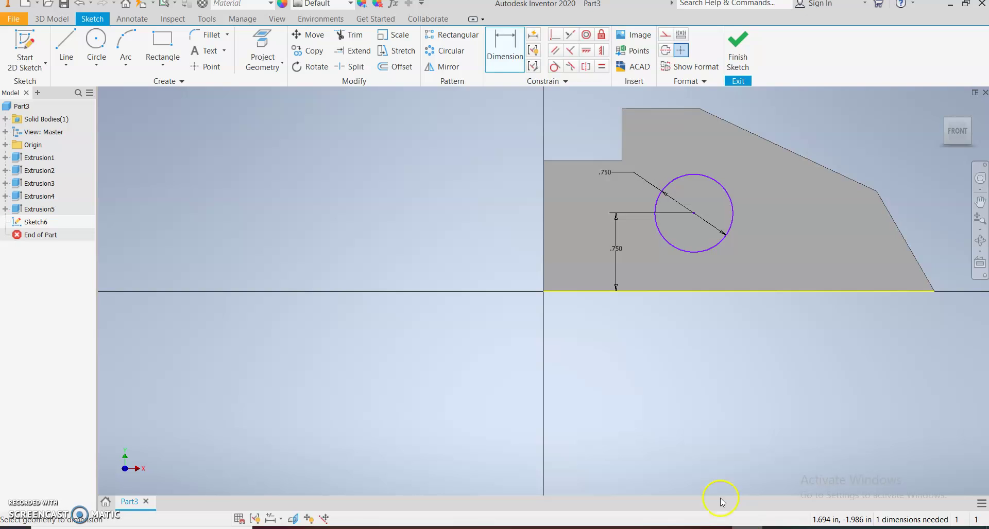
click(689, 222)
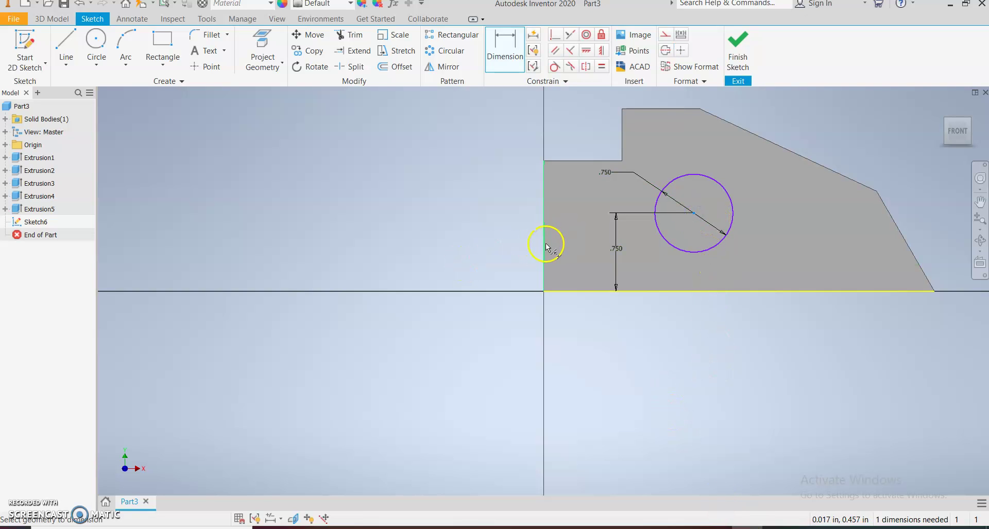
click(545, 244)
click(621, 331)
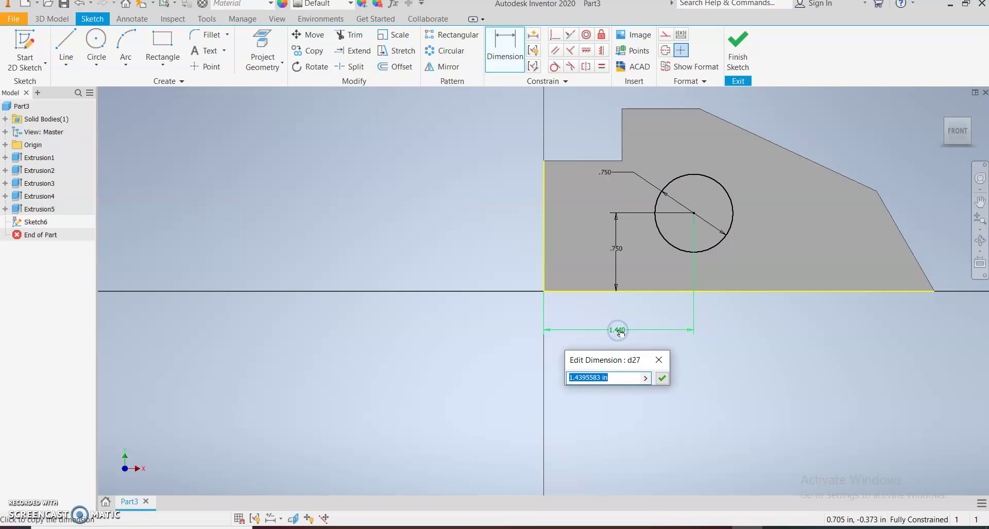
text(1.5)
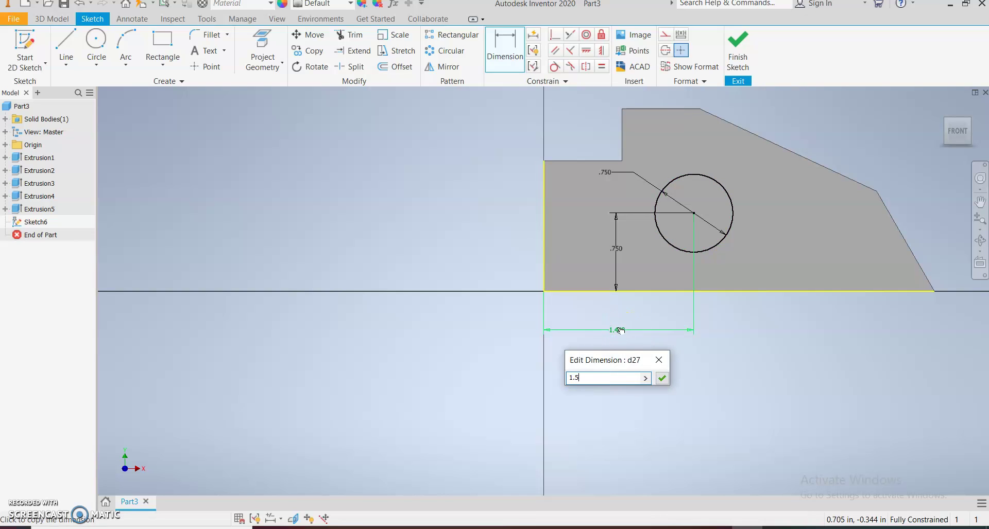
click(663, 379)
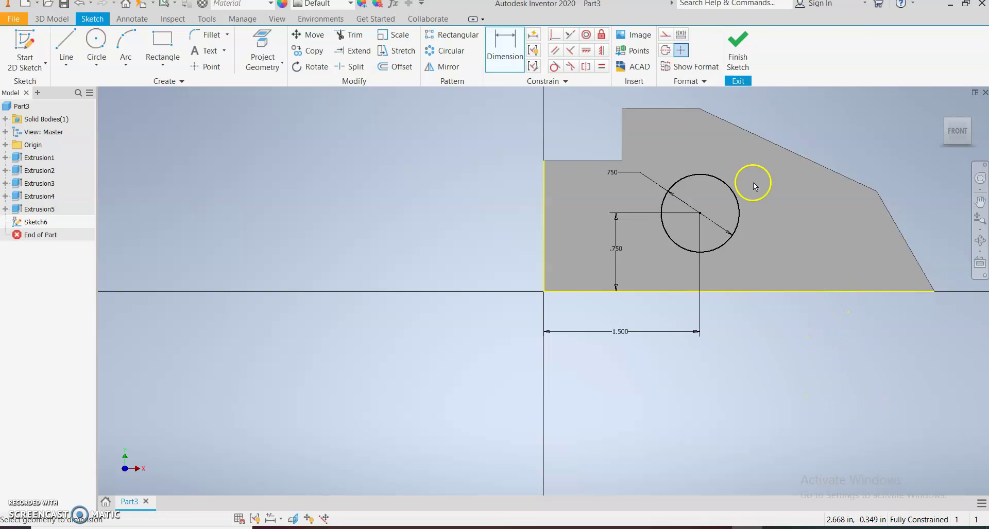
- Finish the sketch and cut-extrude the circle through all to make the hole through both side walls of the bracket
click(738, 46)
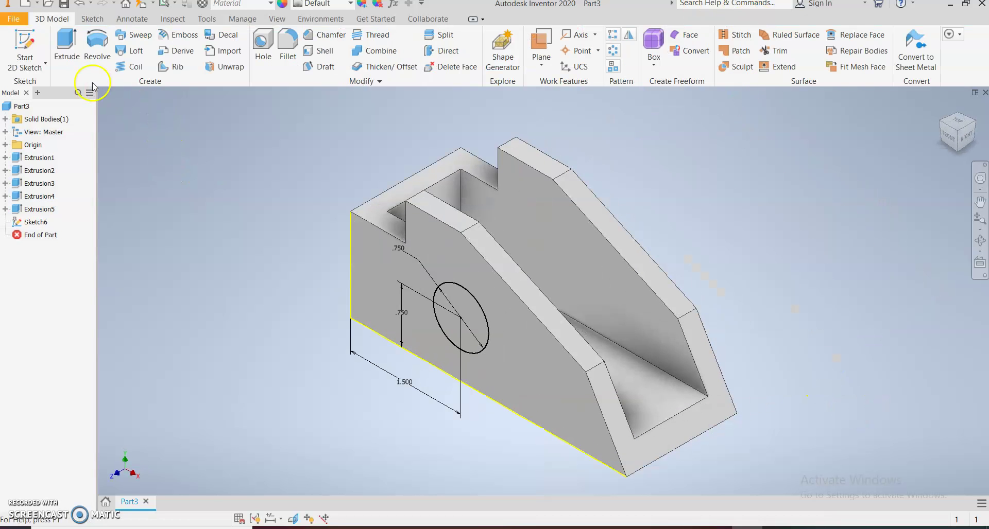
click(76, 58)
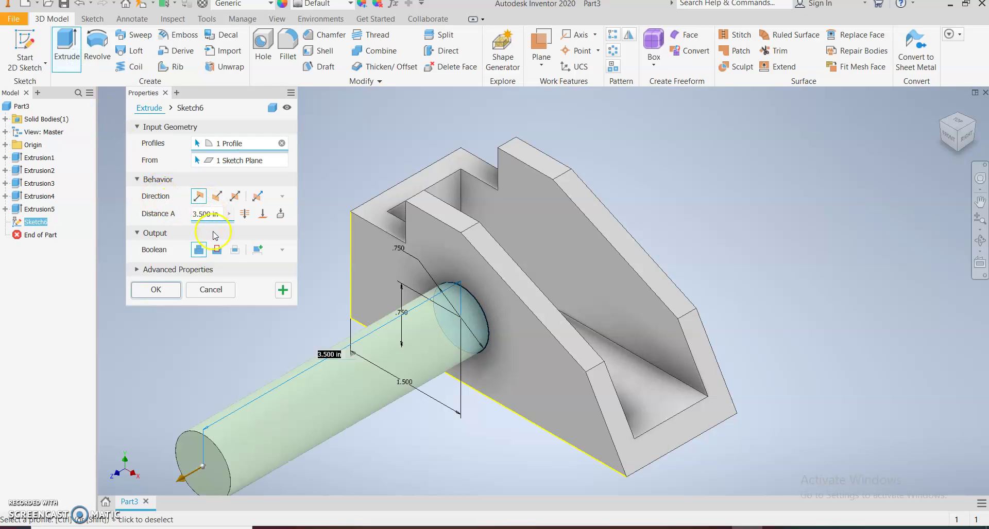
click(217, 249)
click(273, 214)
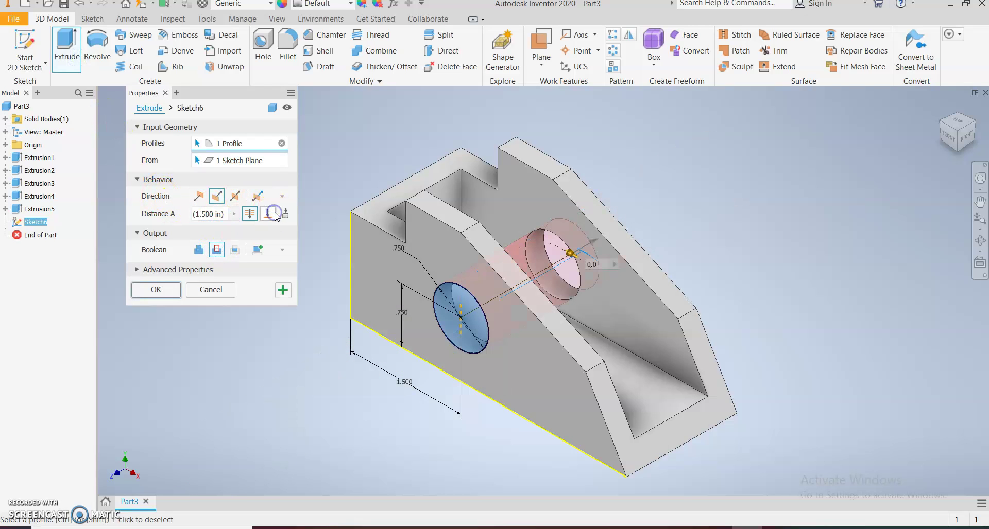
click(168, 289)
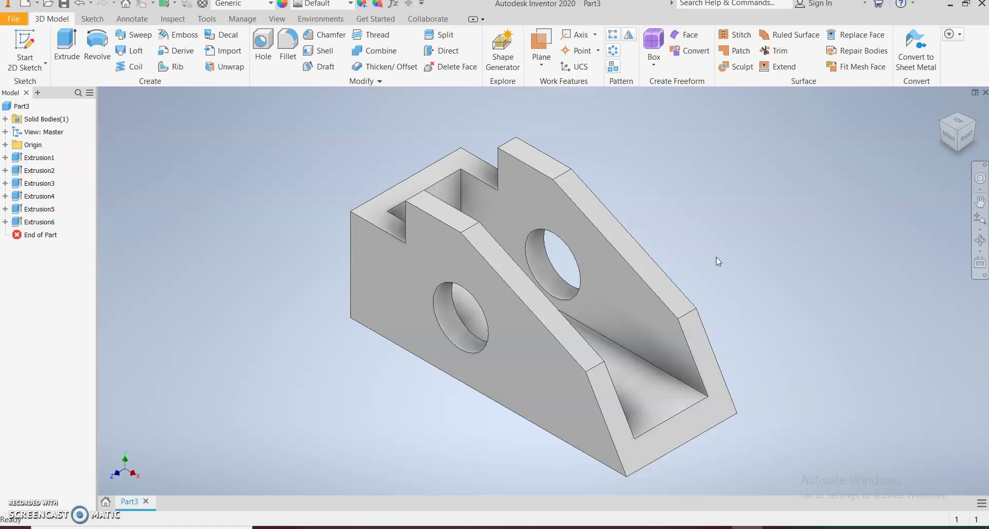
click(690, 281)
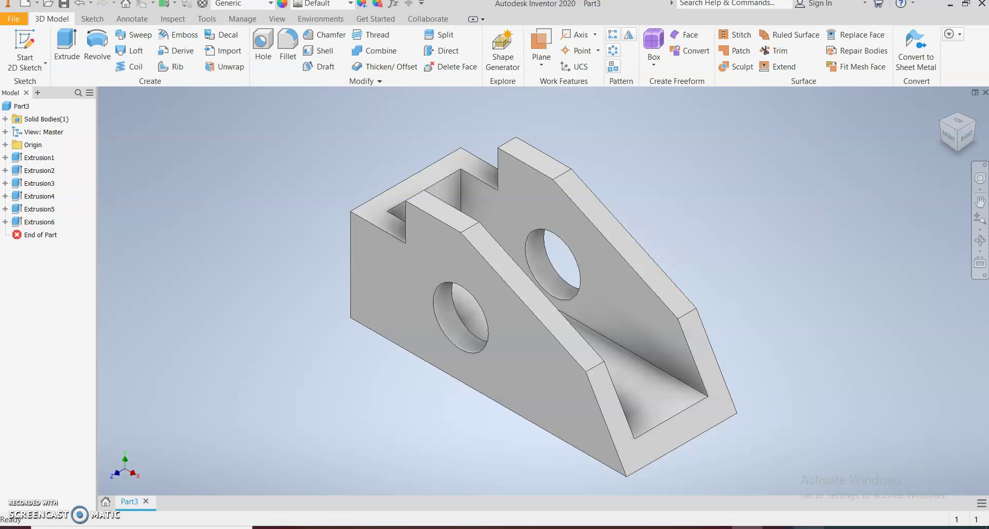